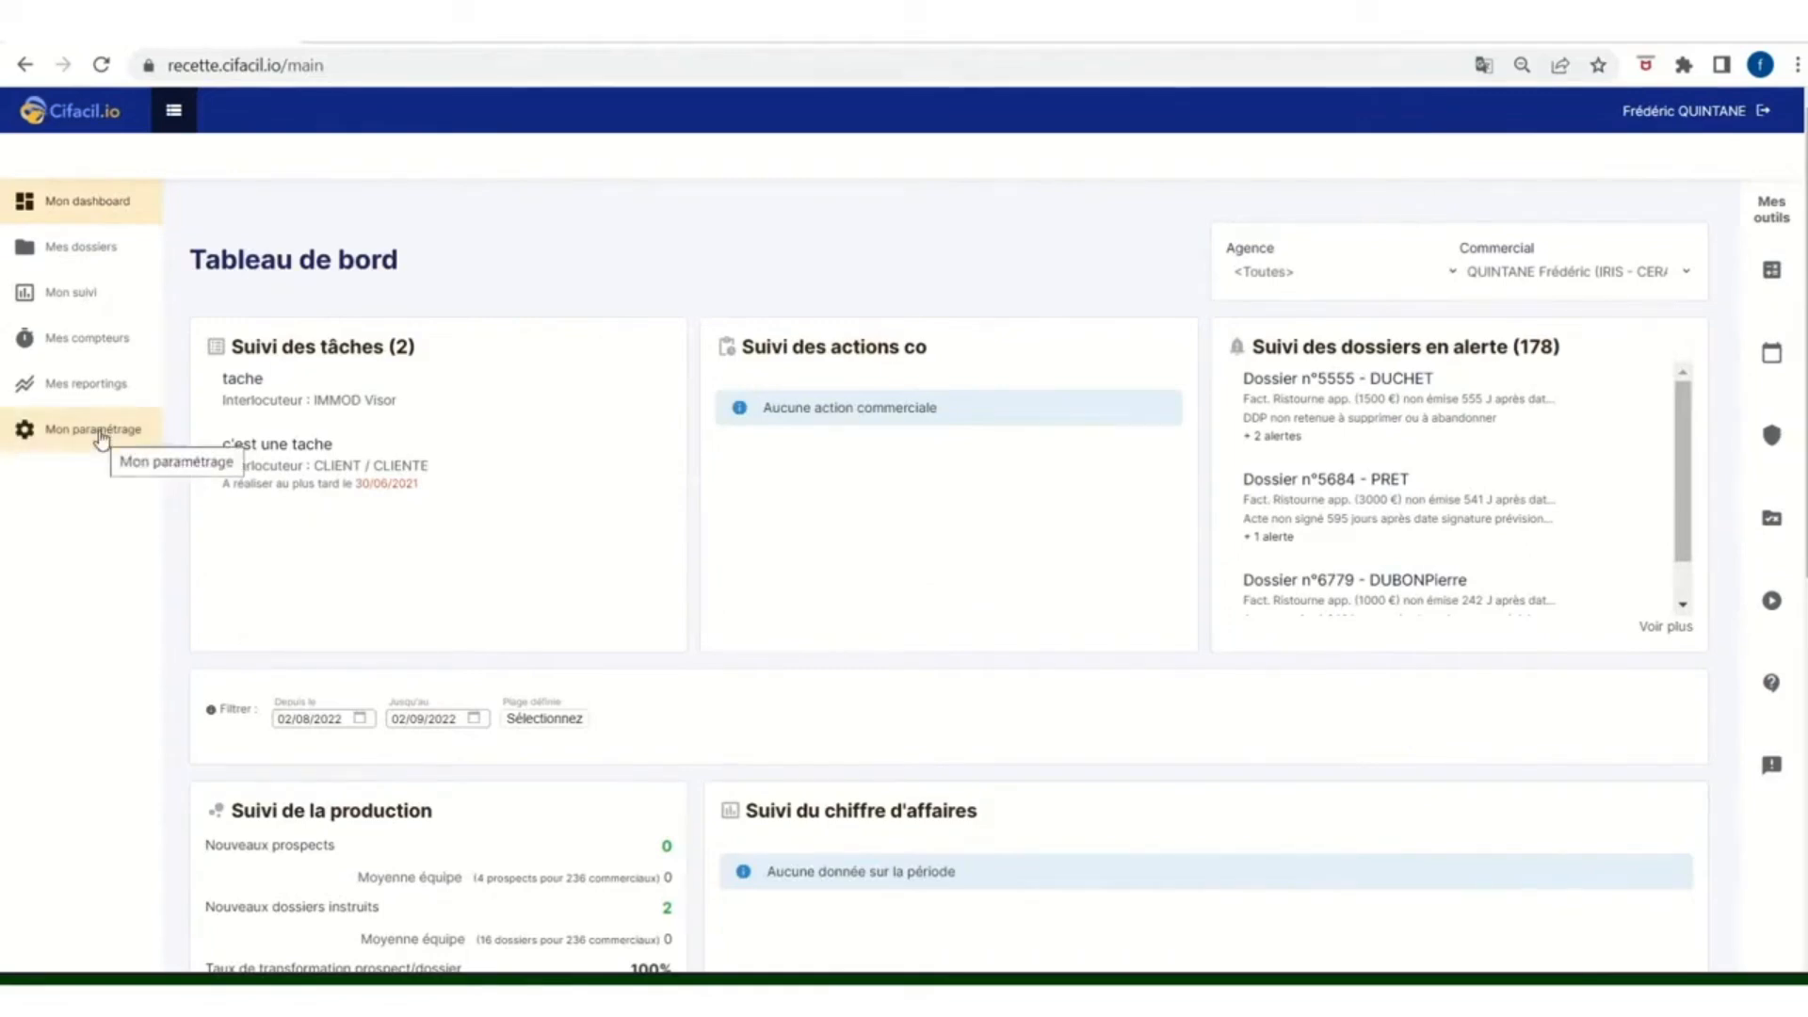
- Search the commercial agencies in the settings for "iris" and open the IRIS - Envoi CE Rhône Alpes agency record
left_click(101, 435)
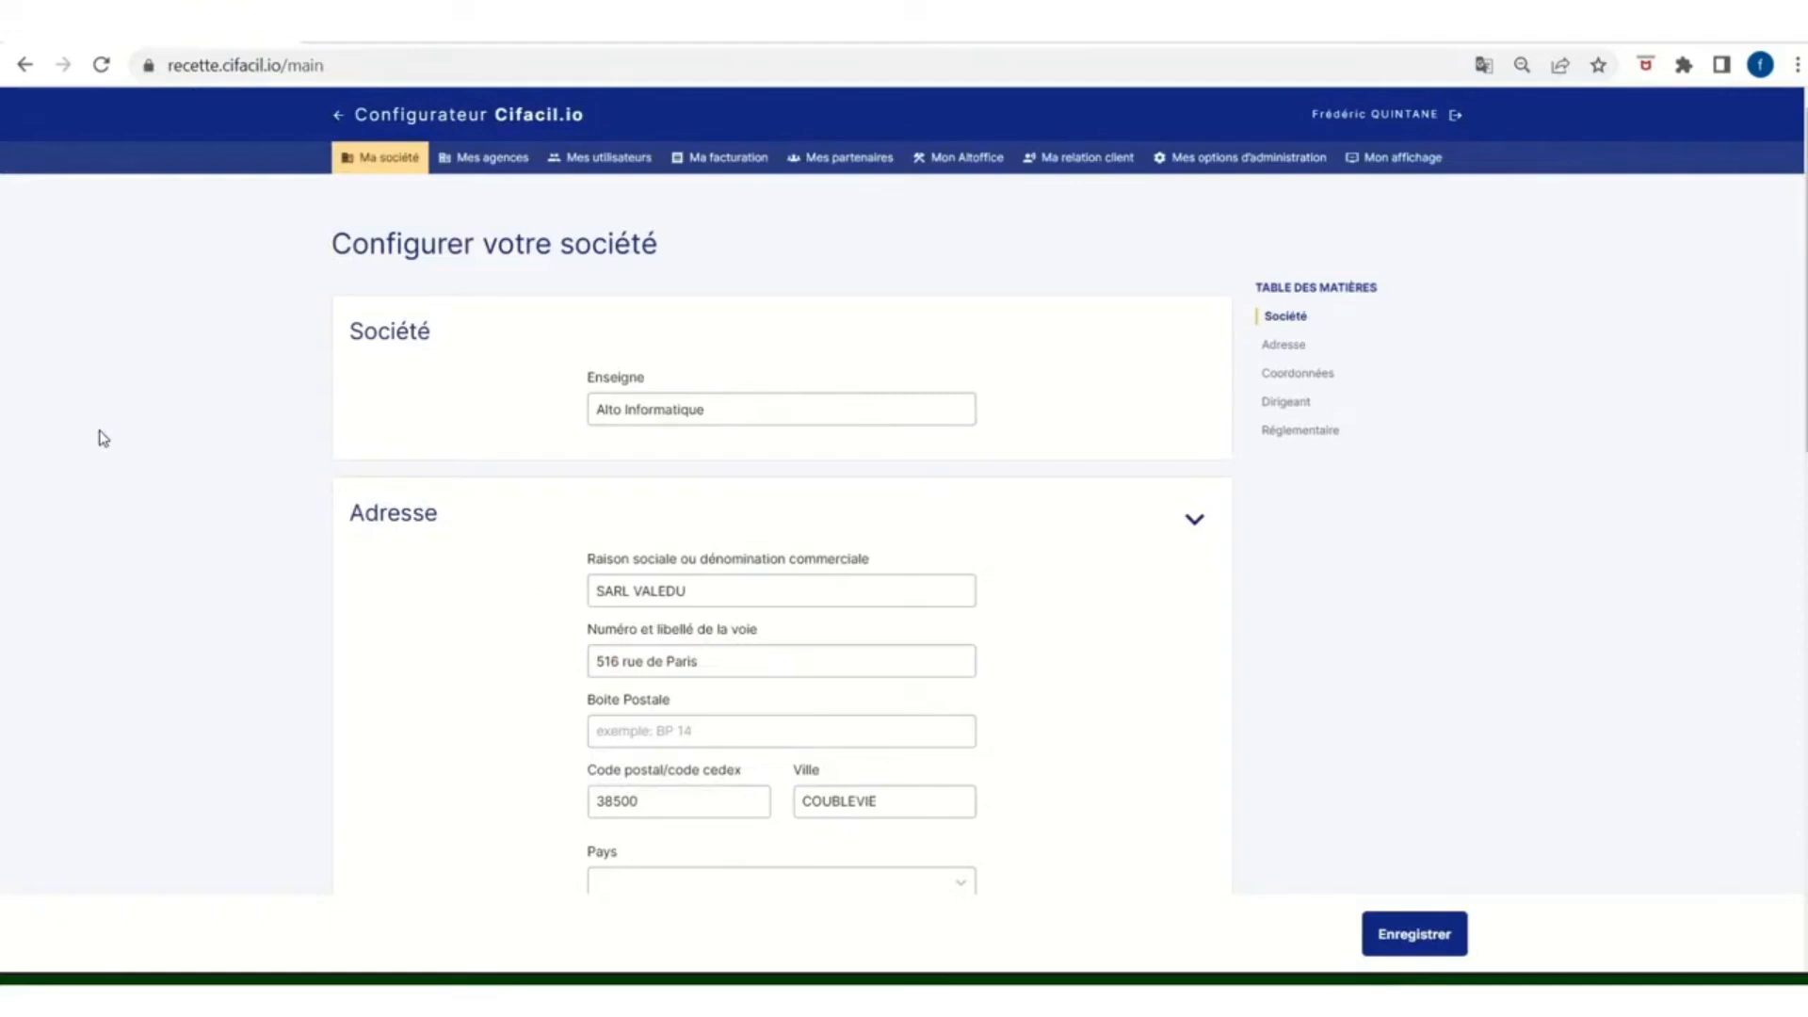
left_click(510, 168)
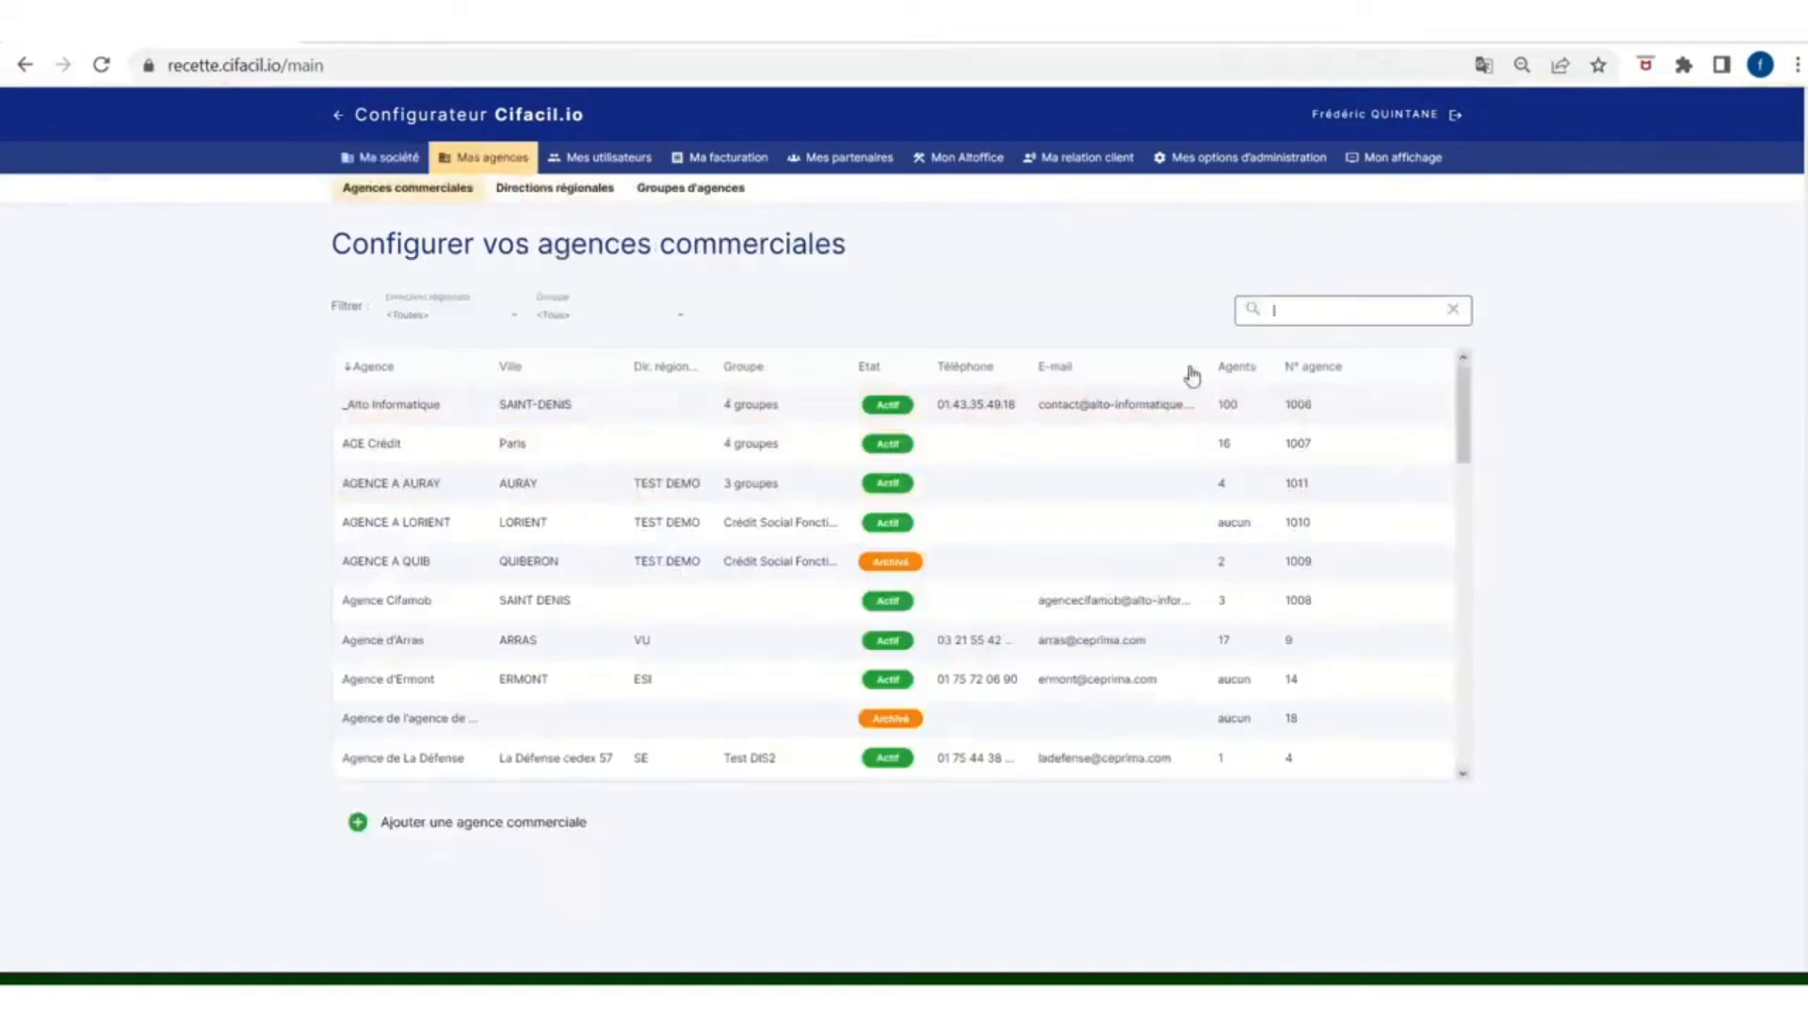
type("iris")
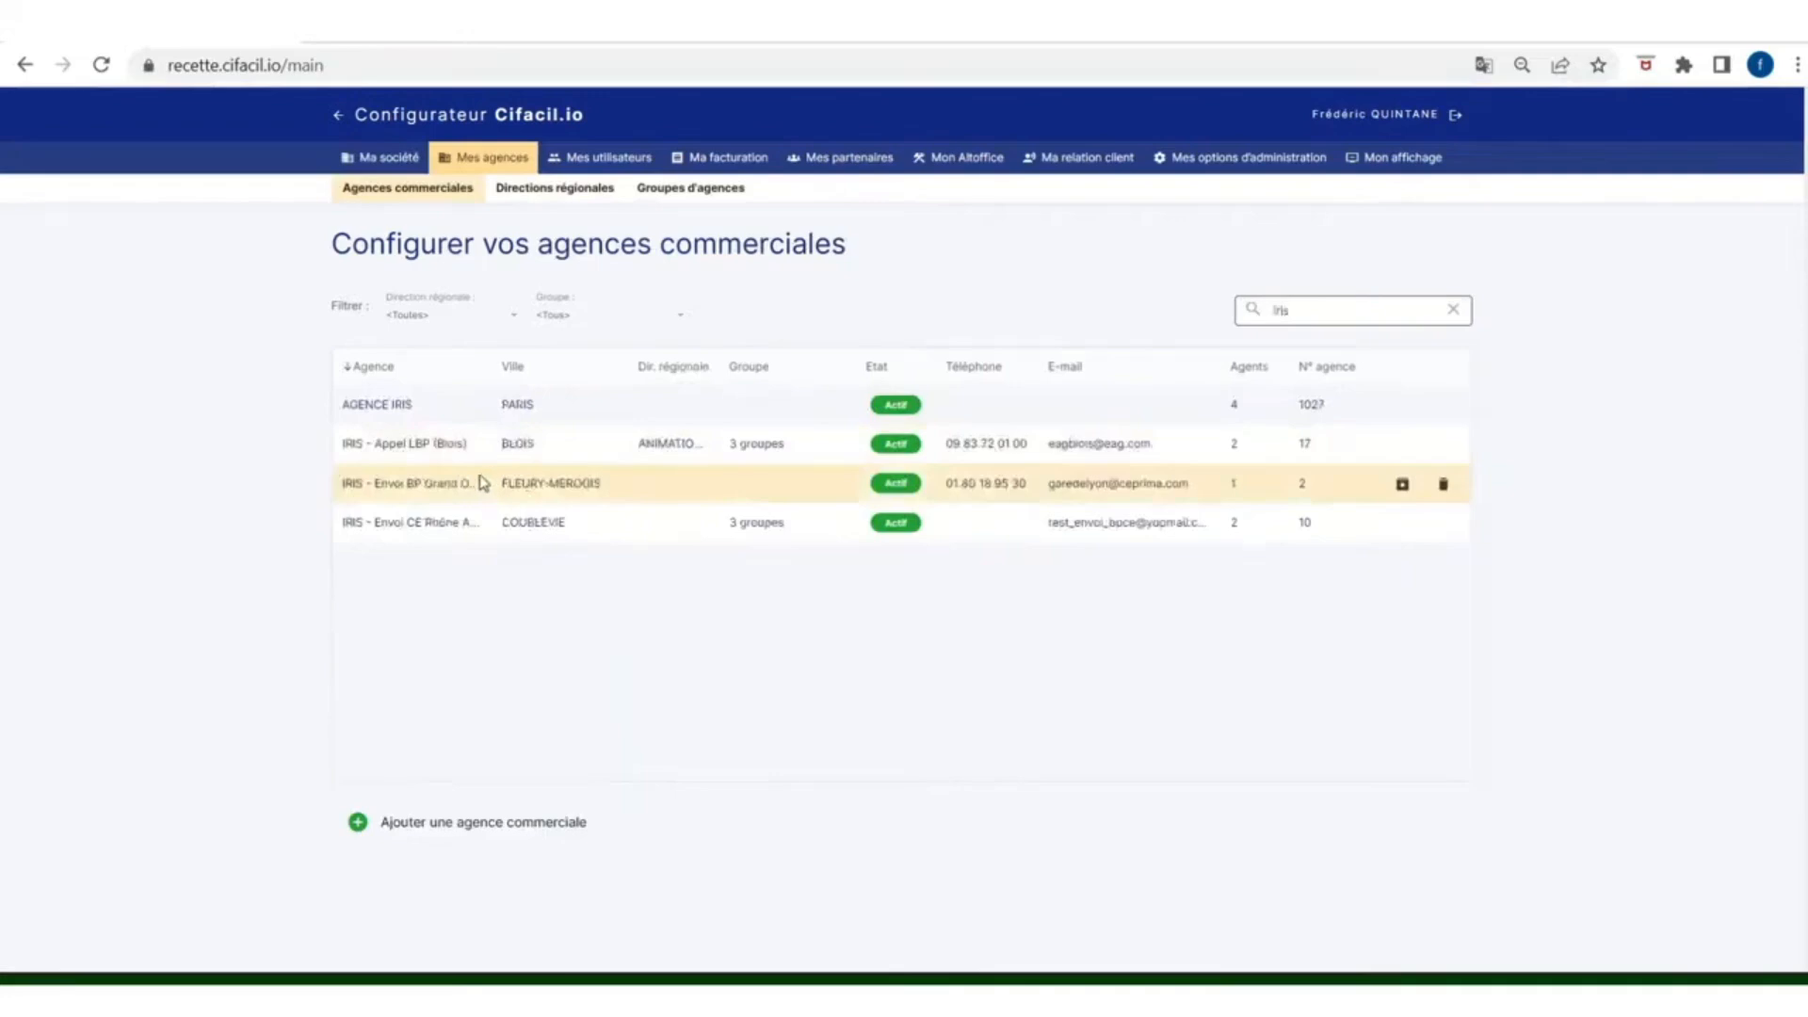
left_click(468, 527)
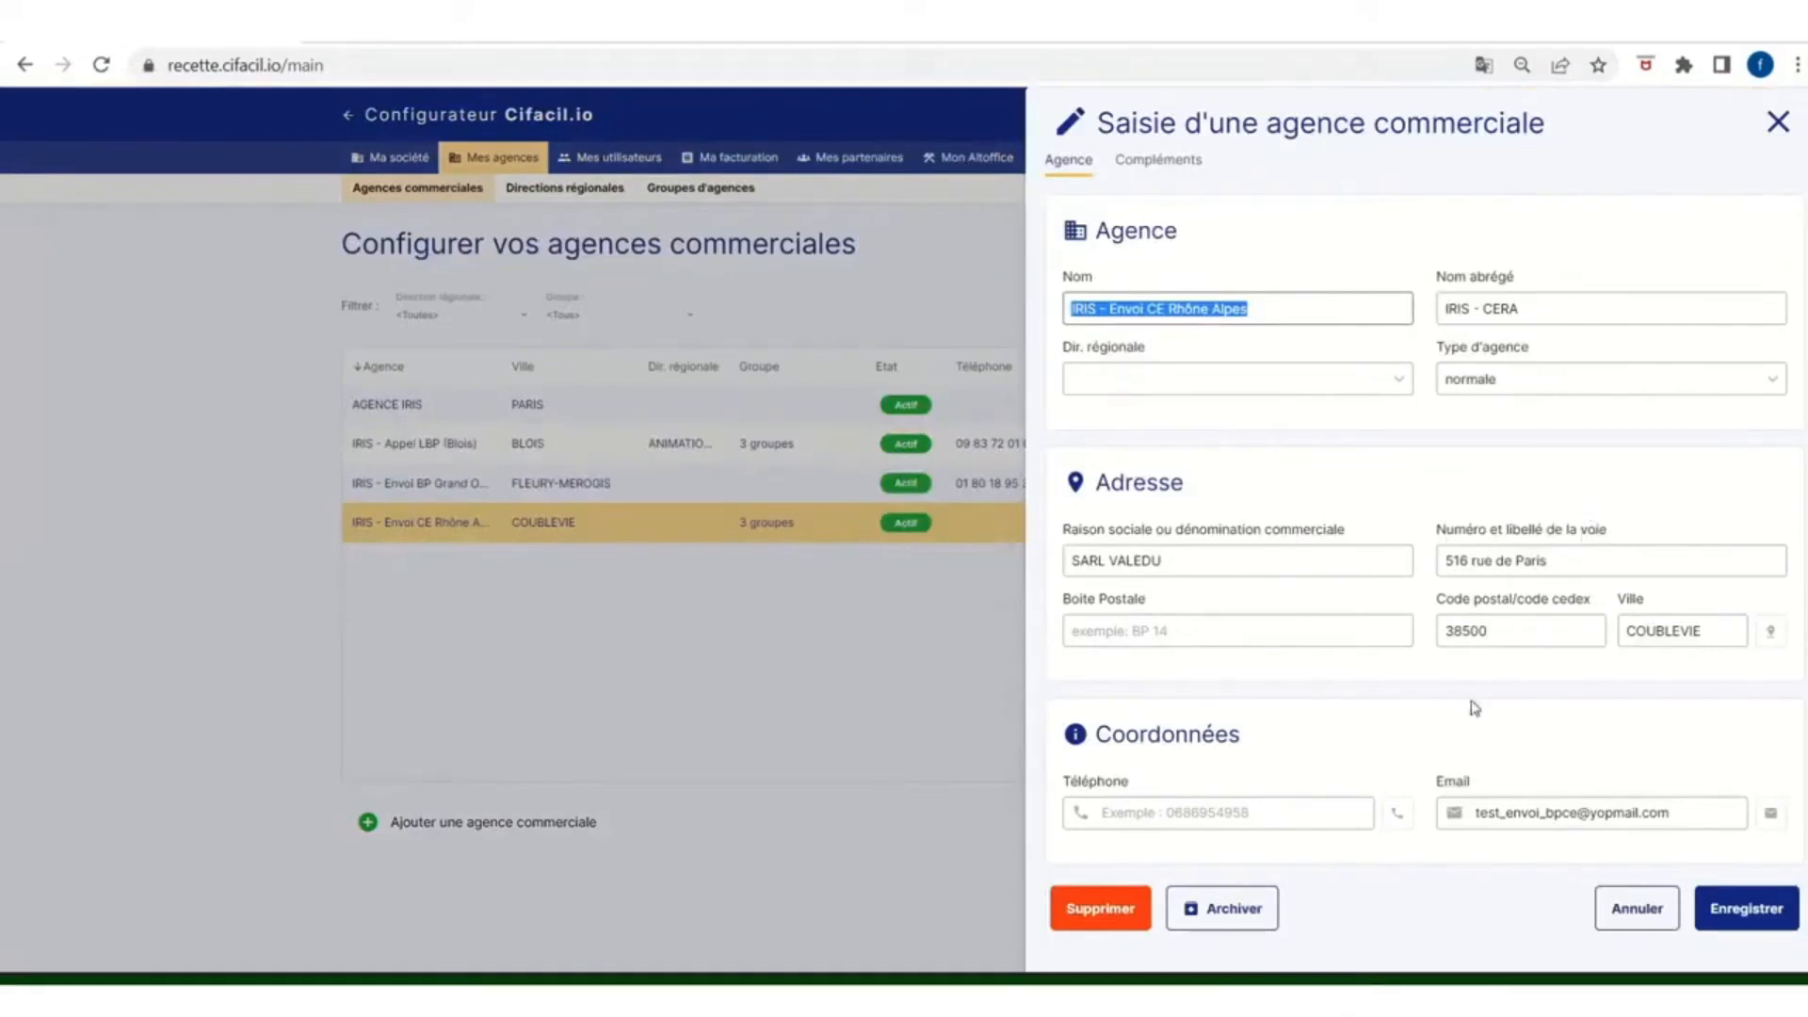
- Check both parts of the RCS / SIRET number in the agency's additional information, and close the record without saving
left_click(1169, 175)
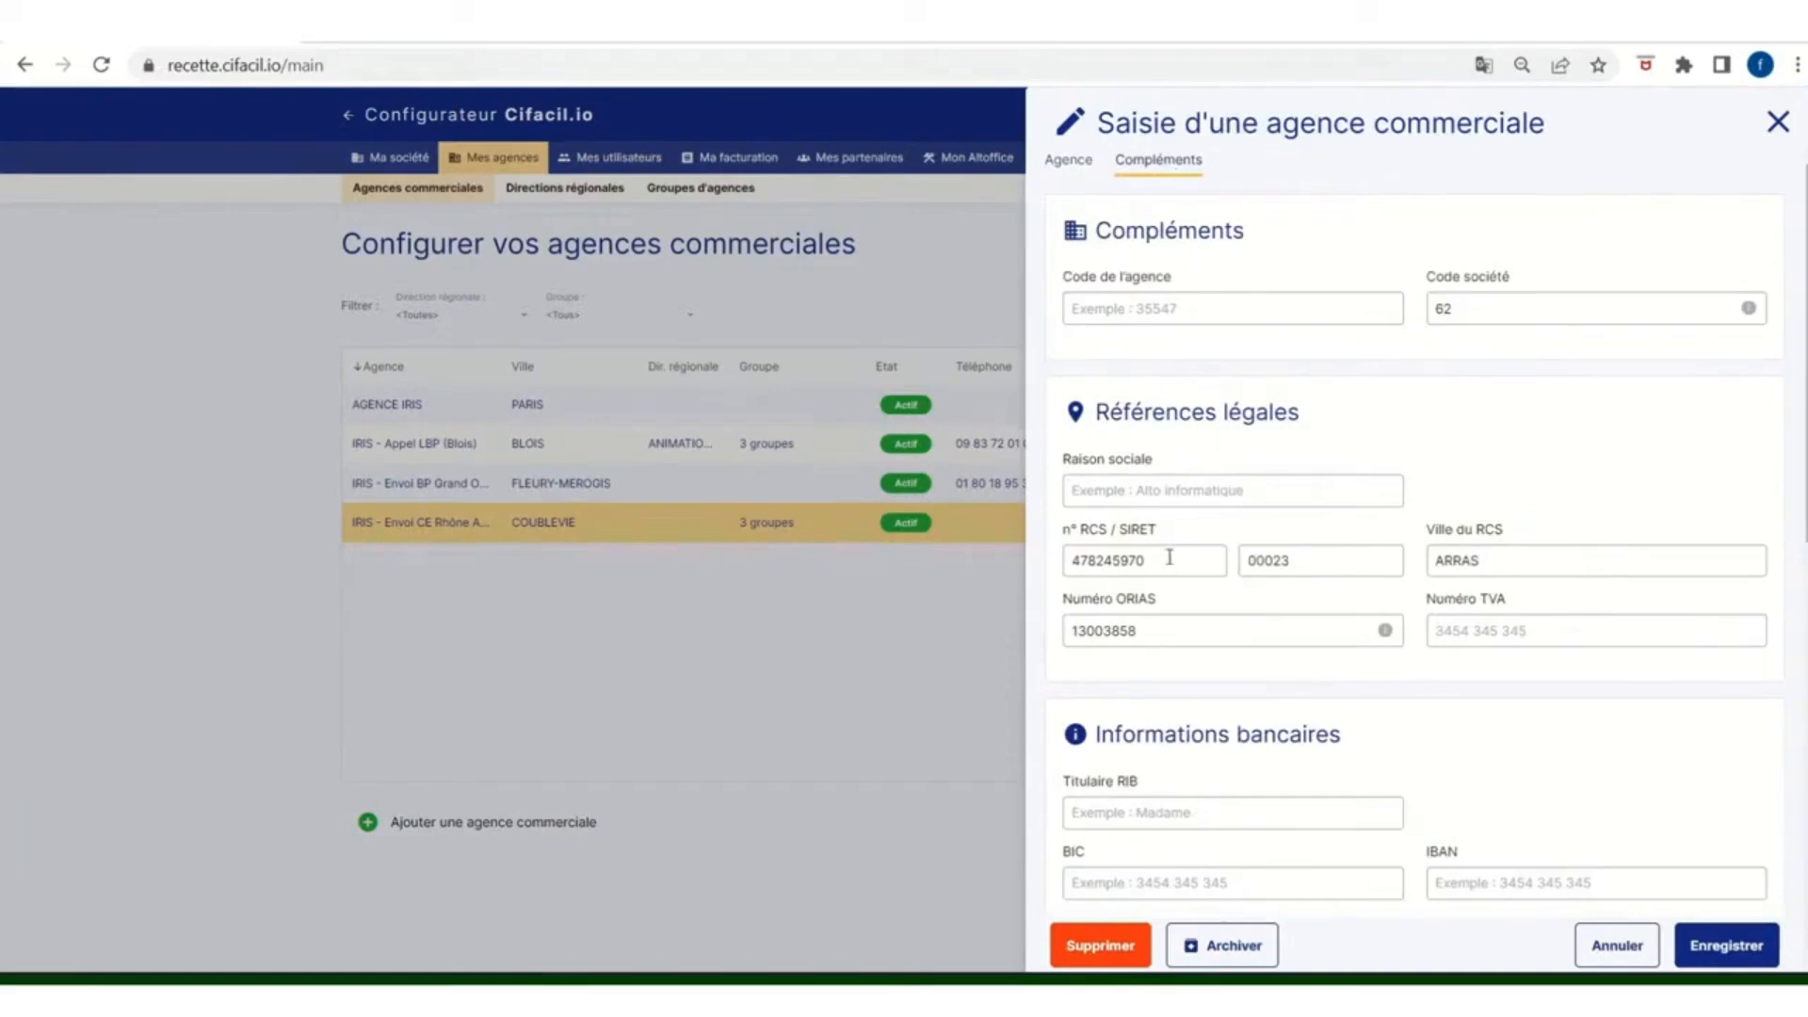
left_click_drag(1170, 558, 1097, 557)
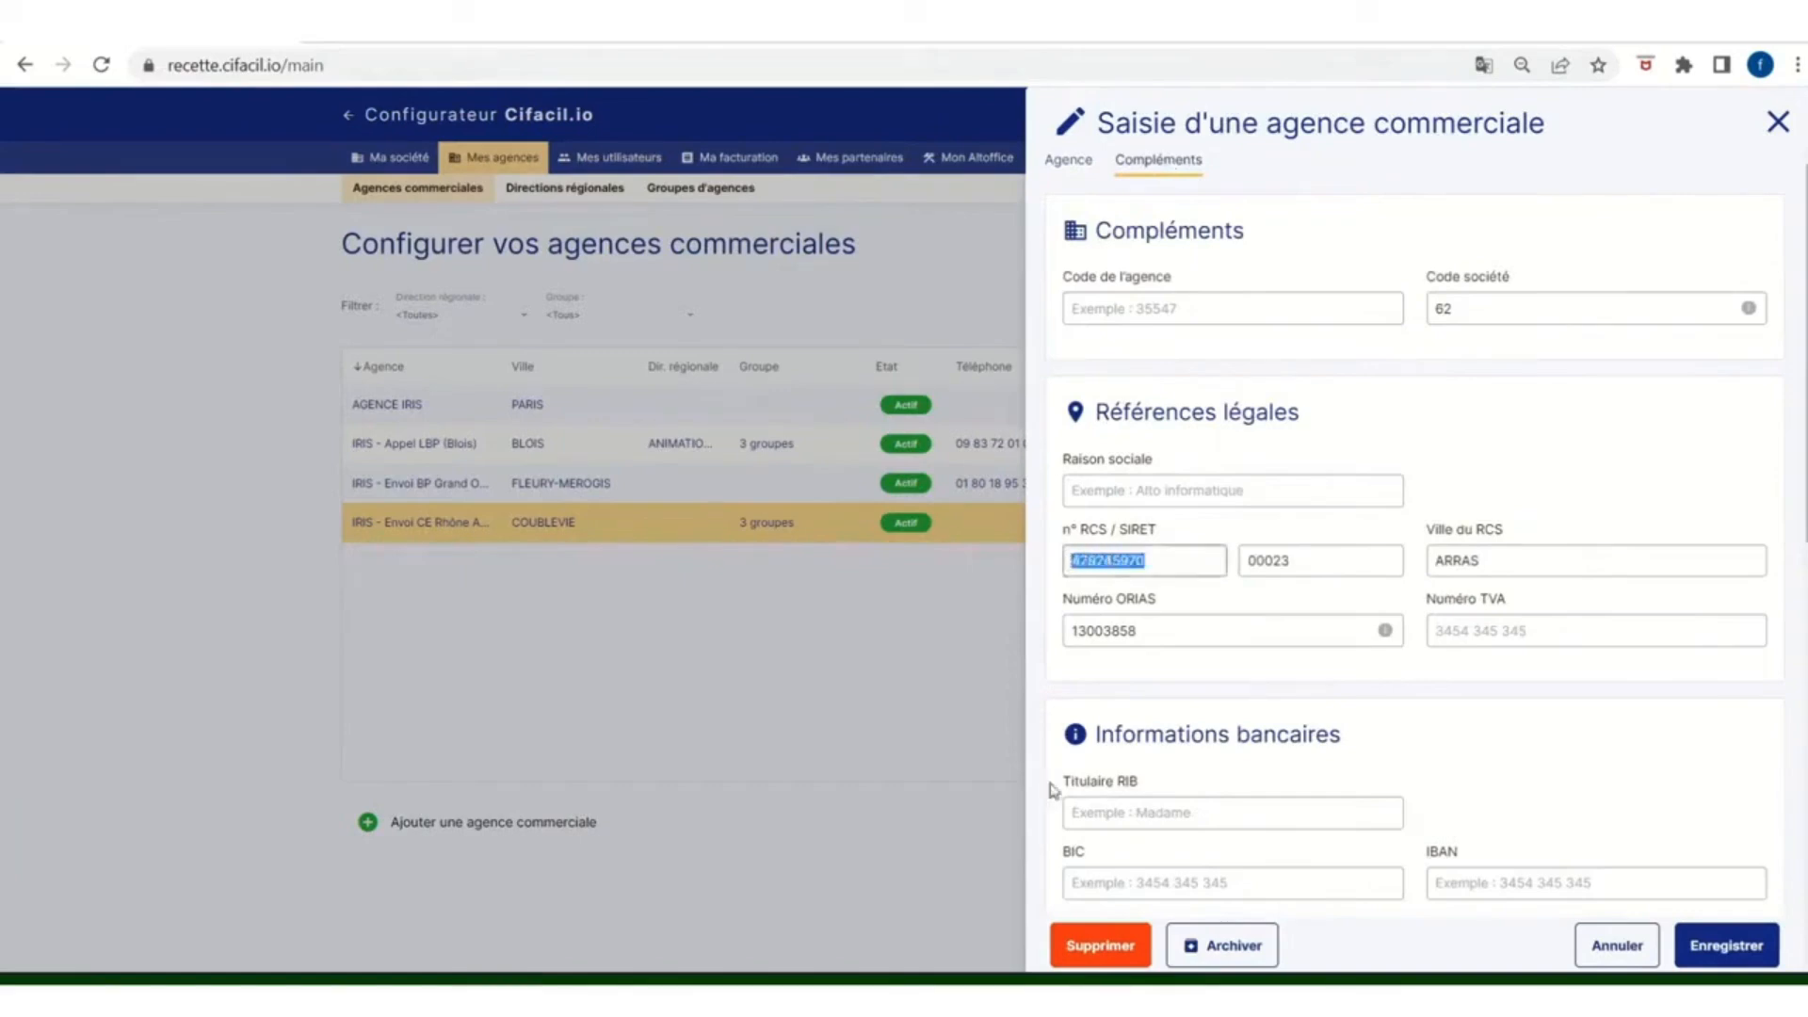
left_click(1303, 565)
left_click_drag(1304, 565, 1250, 565)
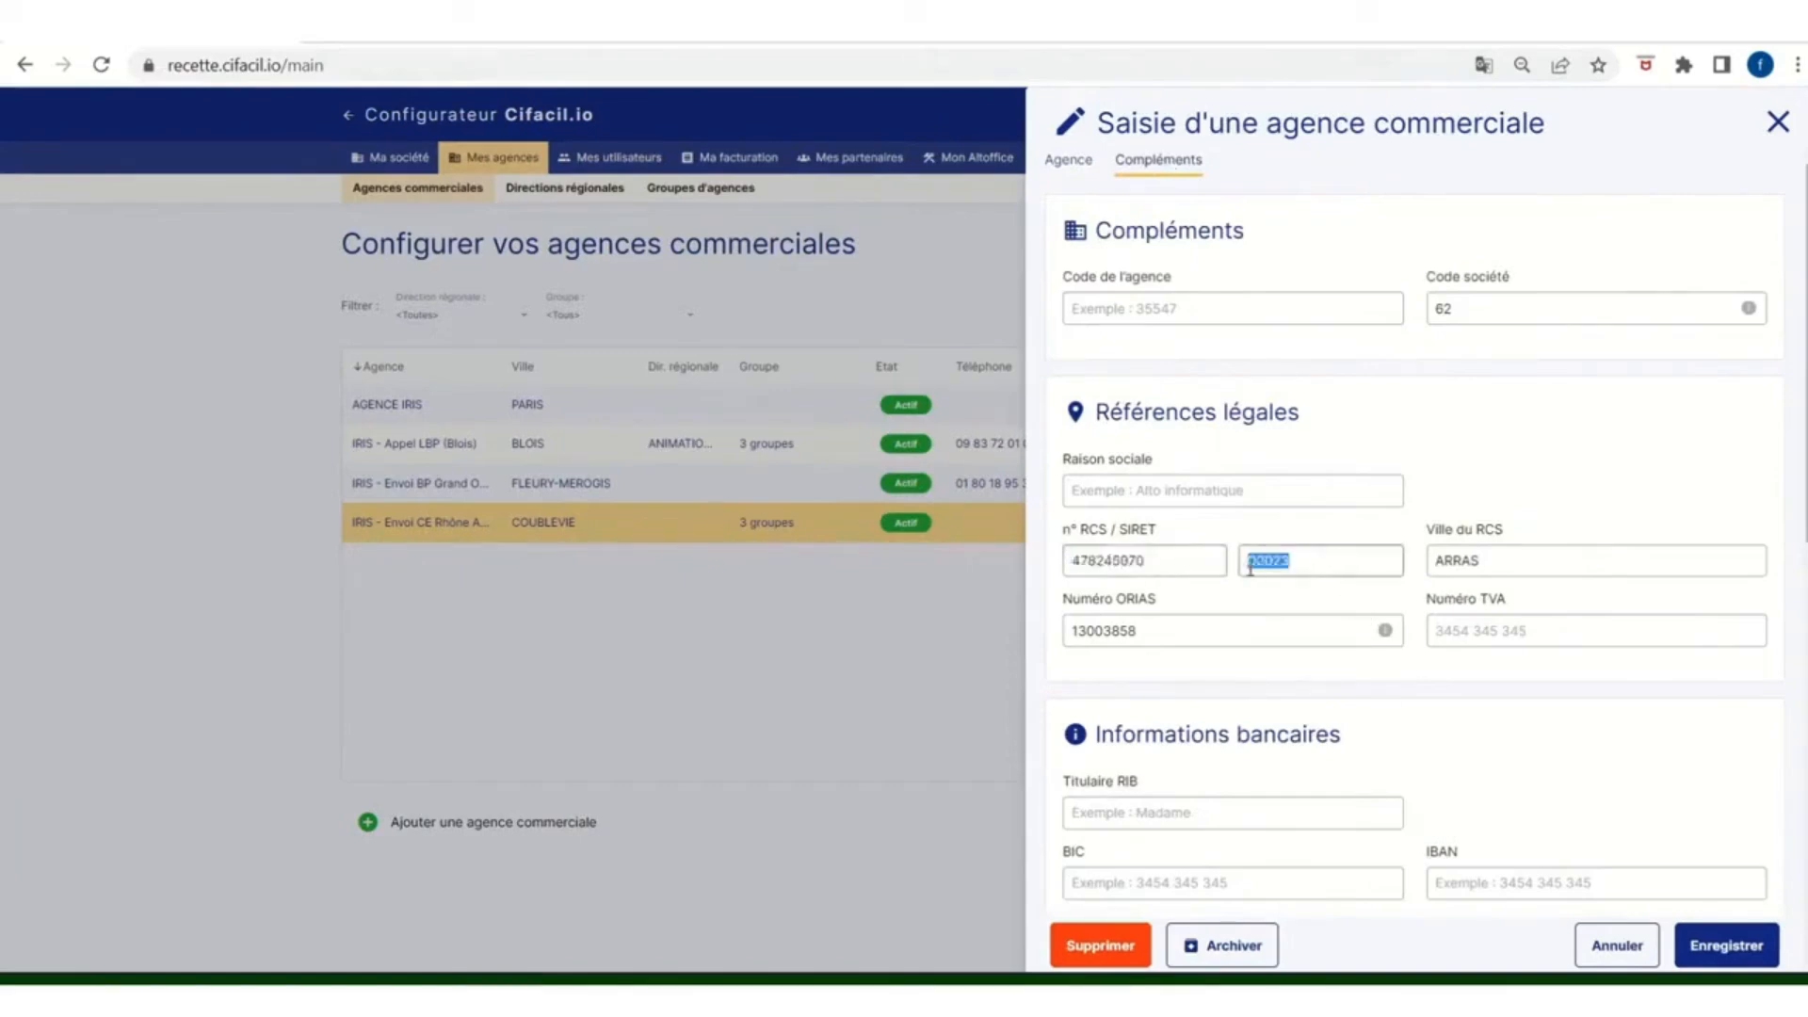
left_click(1628, 955)
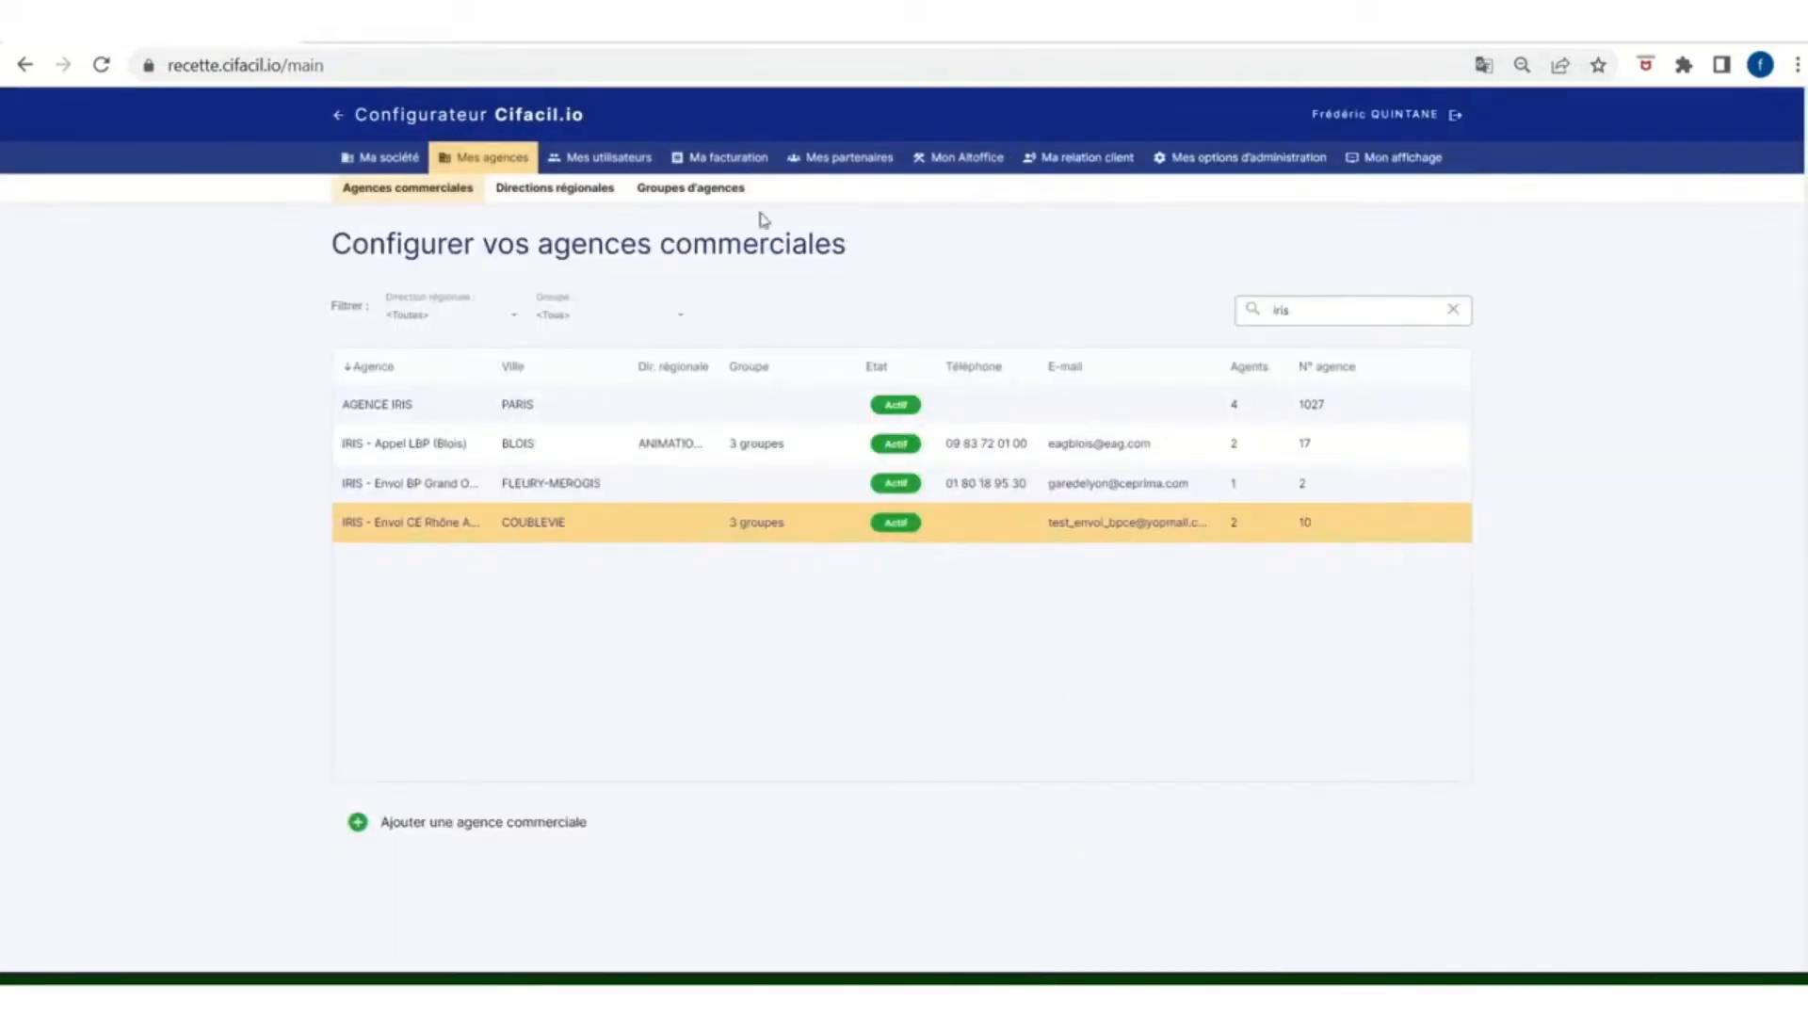
- Search the partner banks for "CE rhone" and open the CE Rhônes Alpes bank record
mouse_move(821, 168)
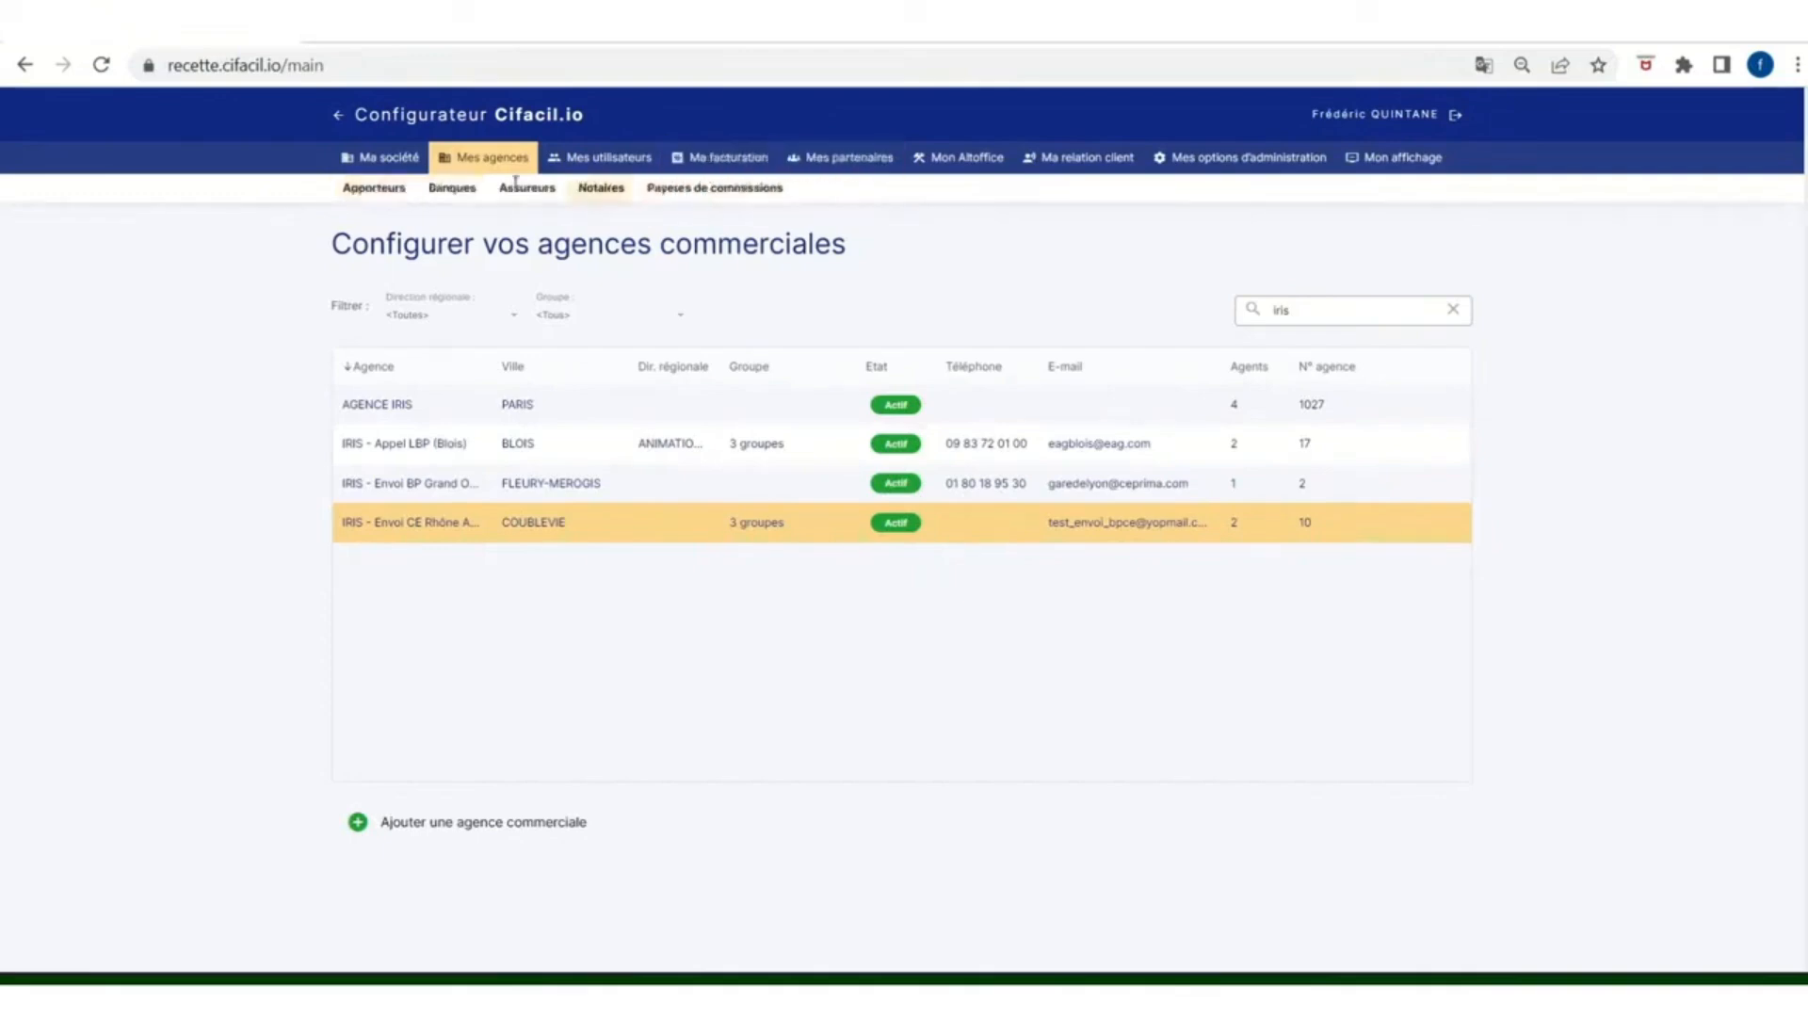
left_click(450, 189)
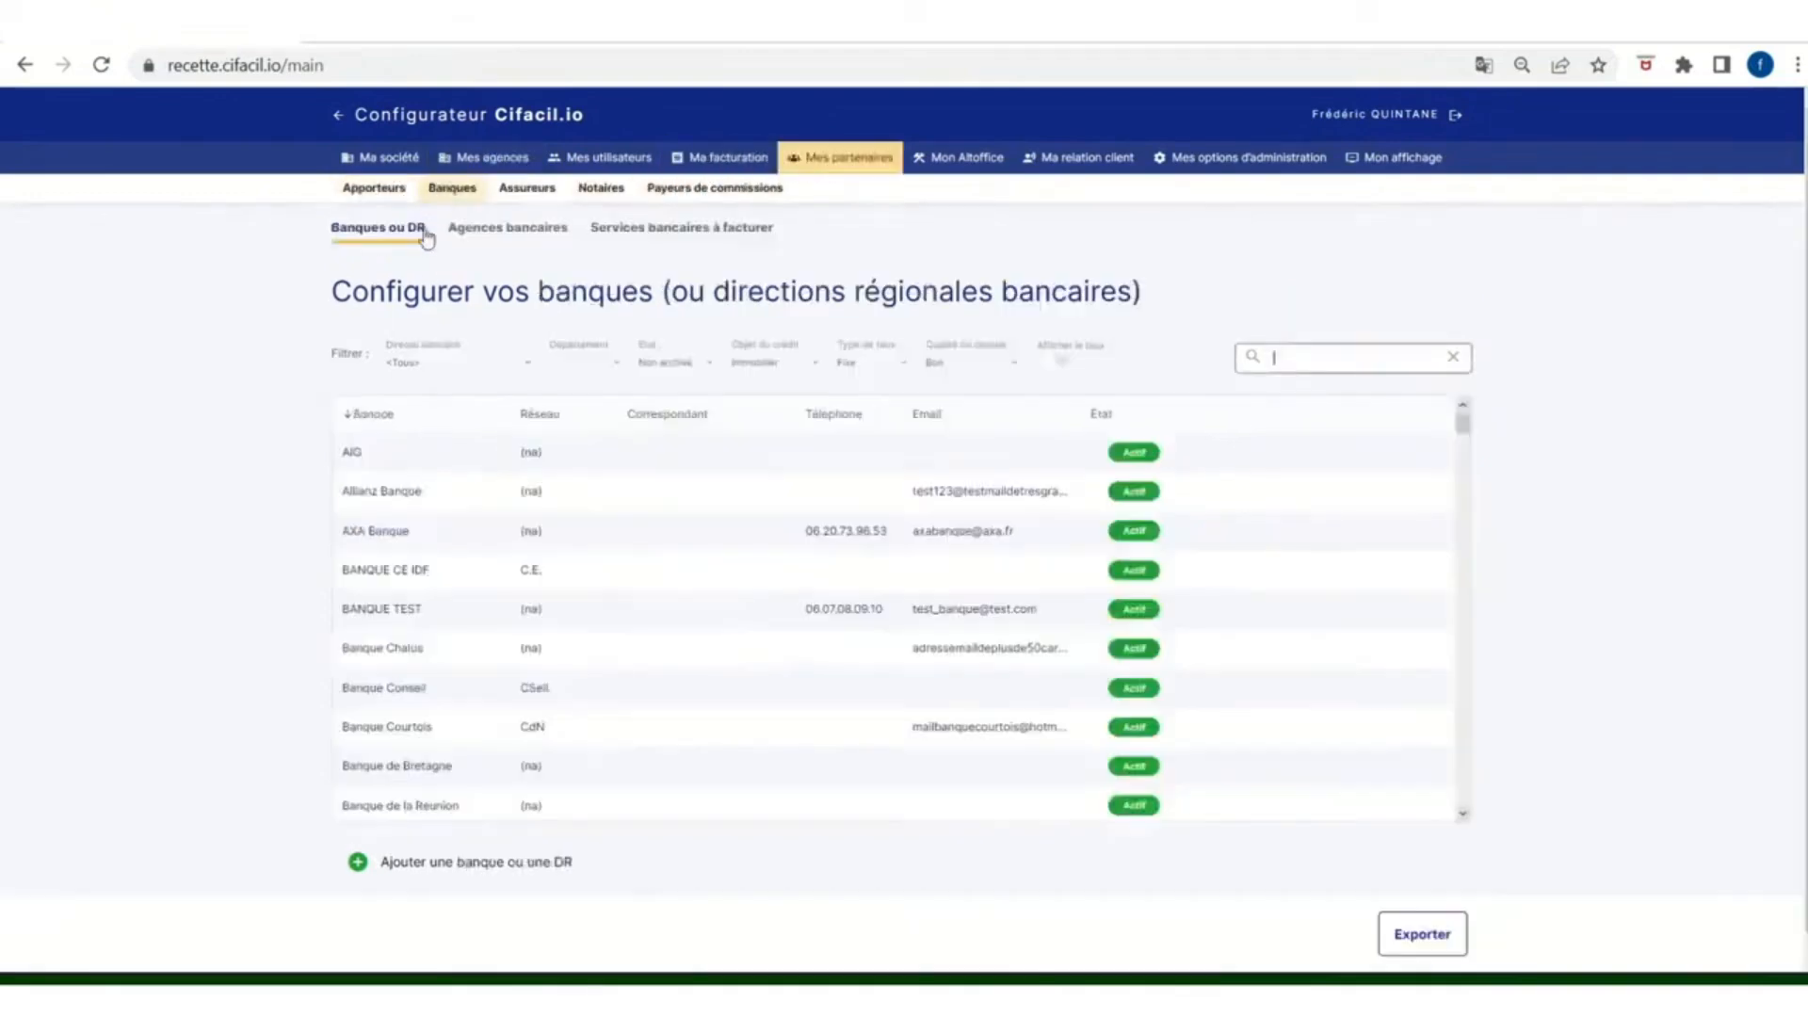
left_click(1276, 357)
type("CE cha")
type("ne")
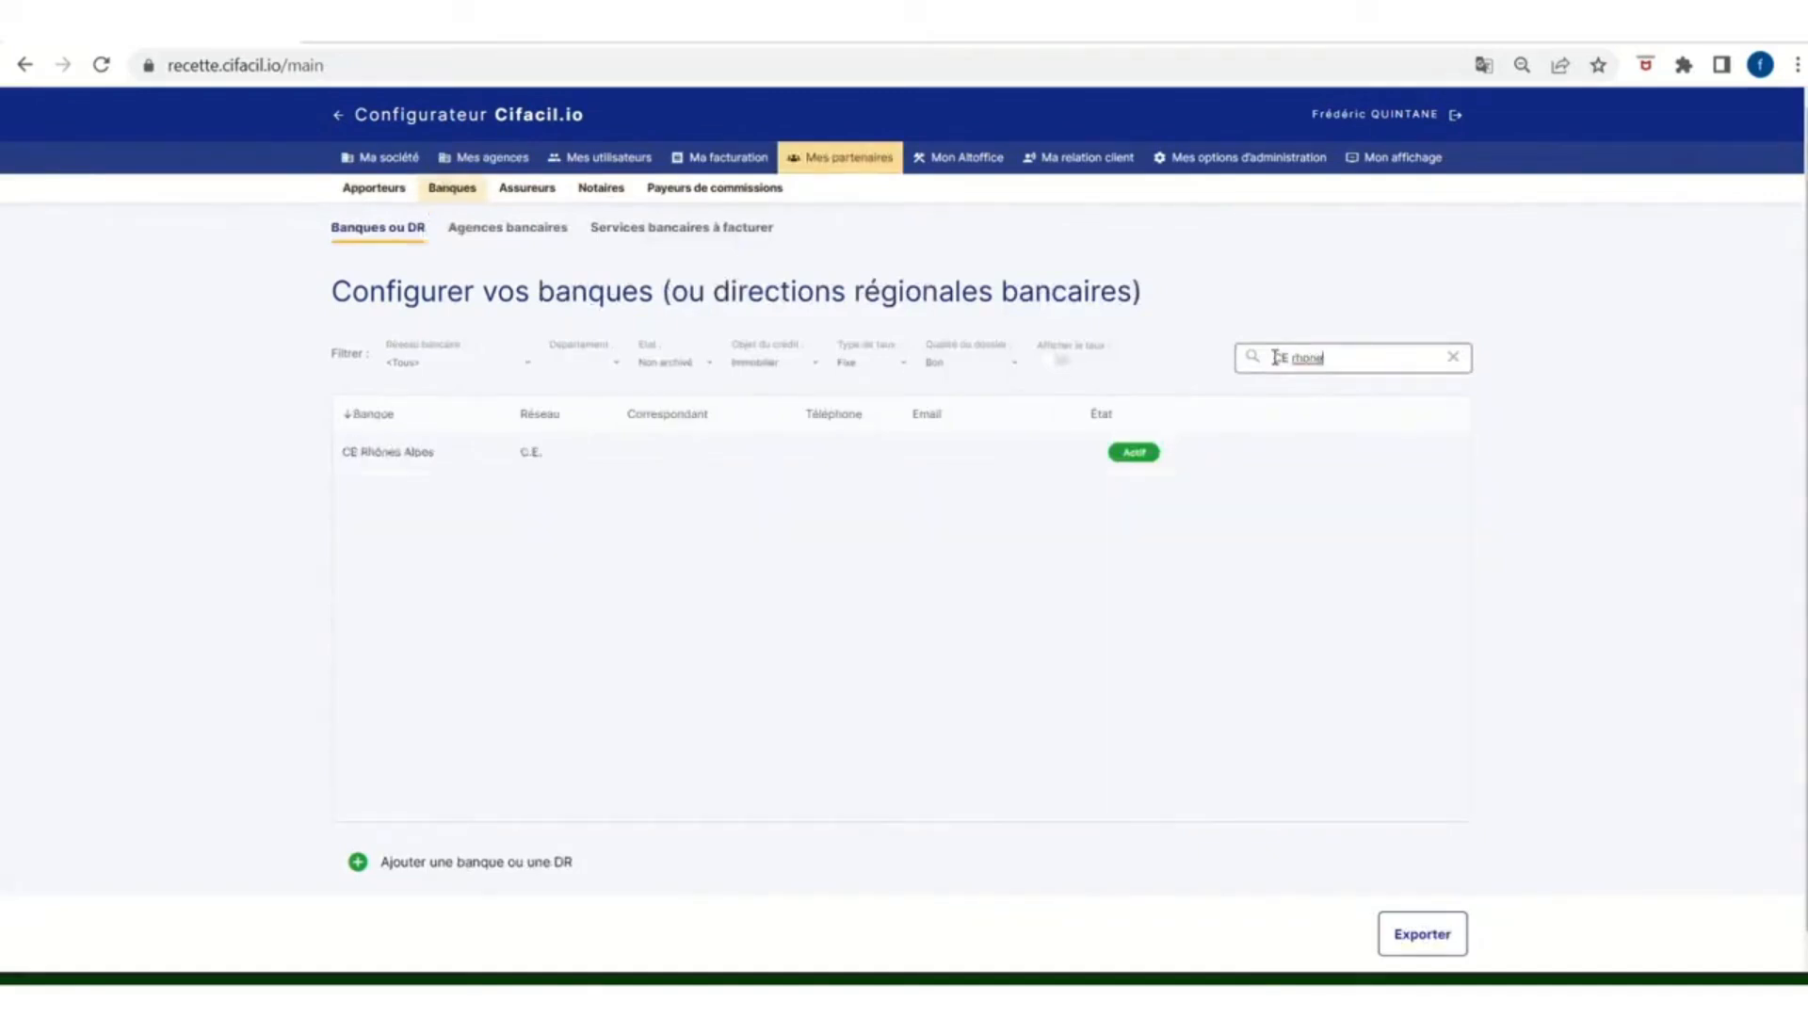
left_click(921, 459)
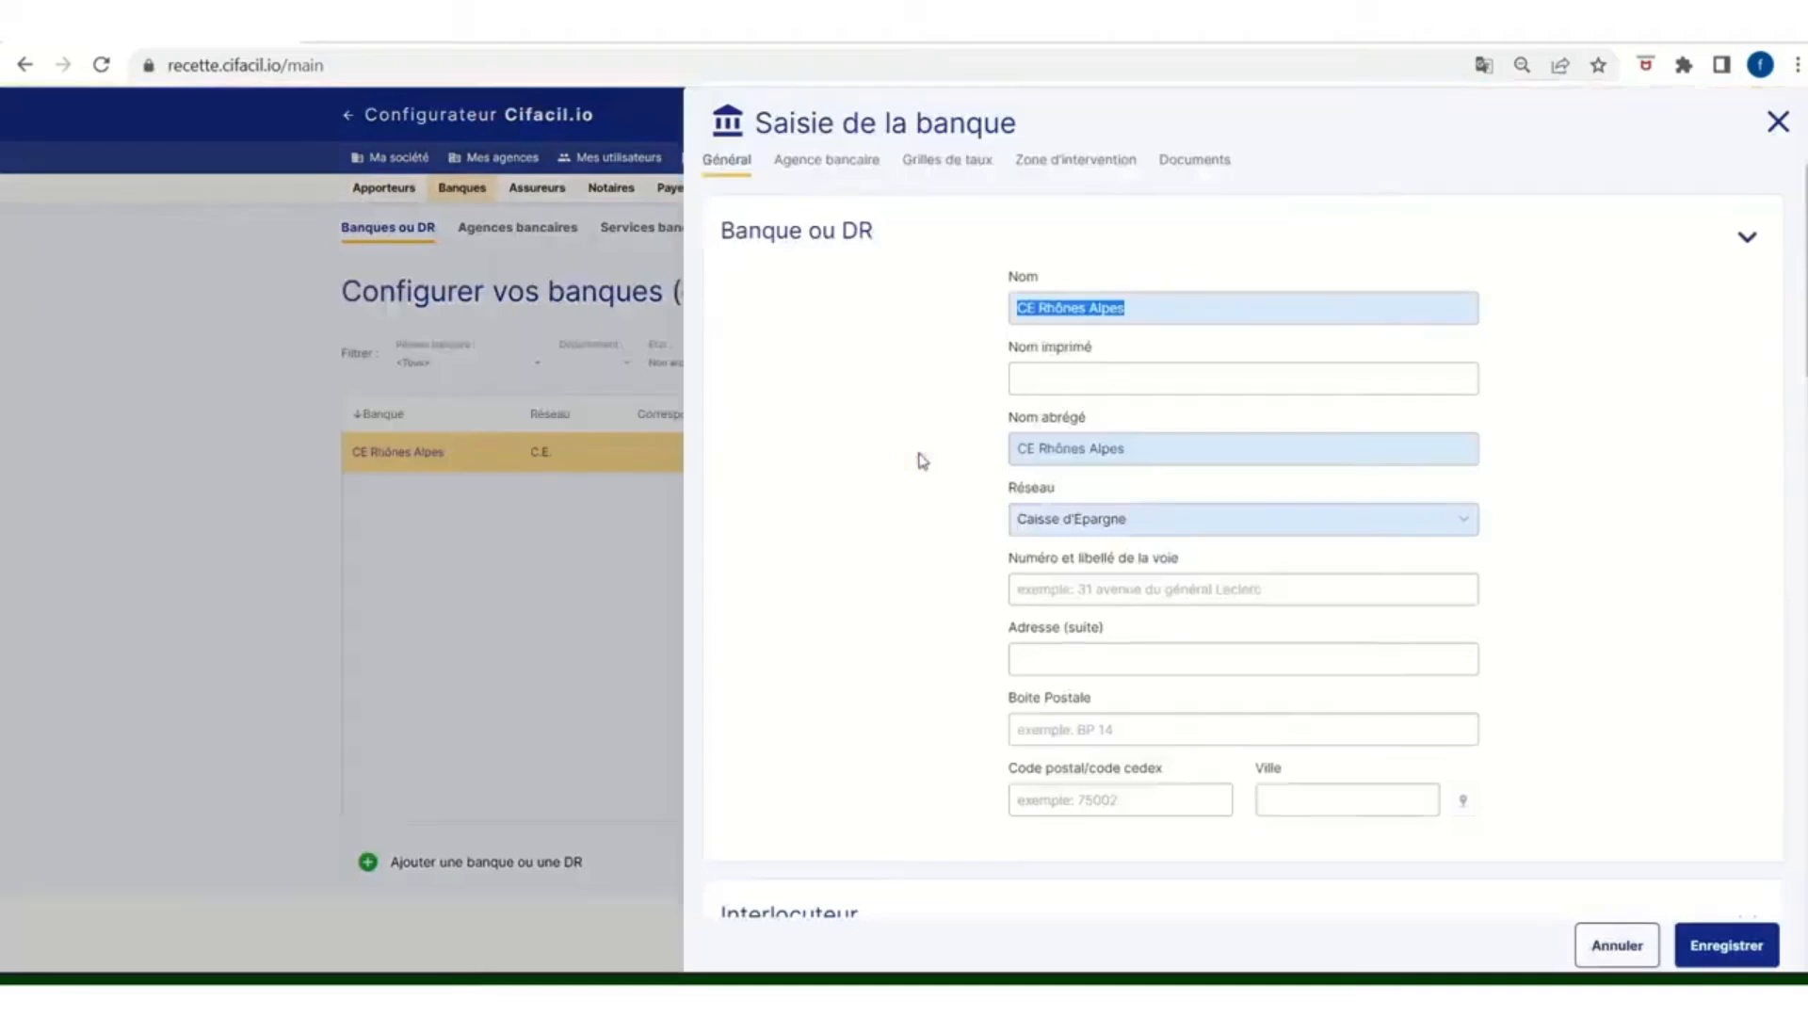
- Examine the contact details and listed contacts of the bank's Agence CERA branch, and close both records without saving
left_click(856, 170)
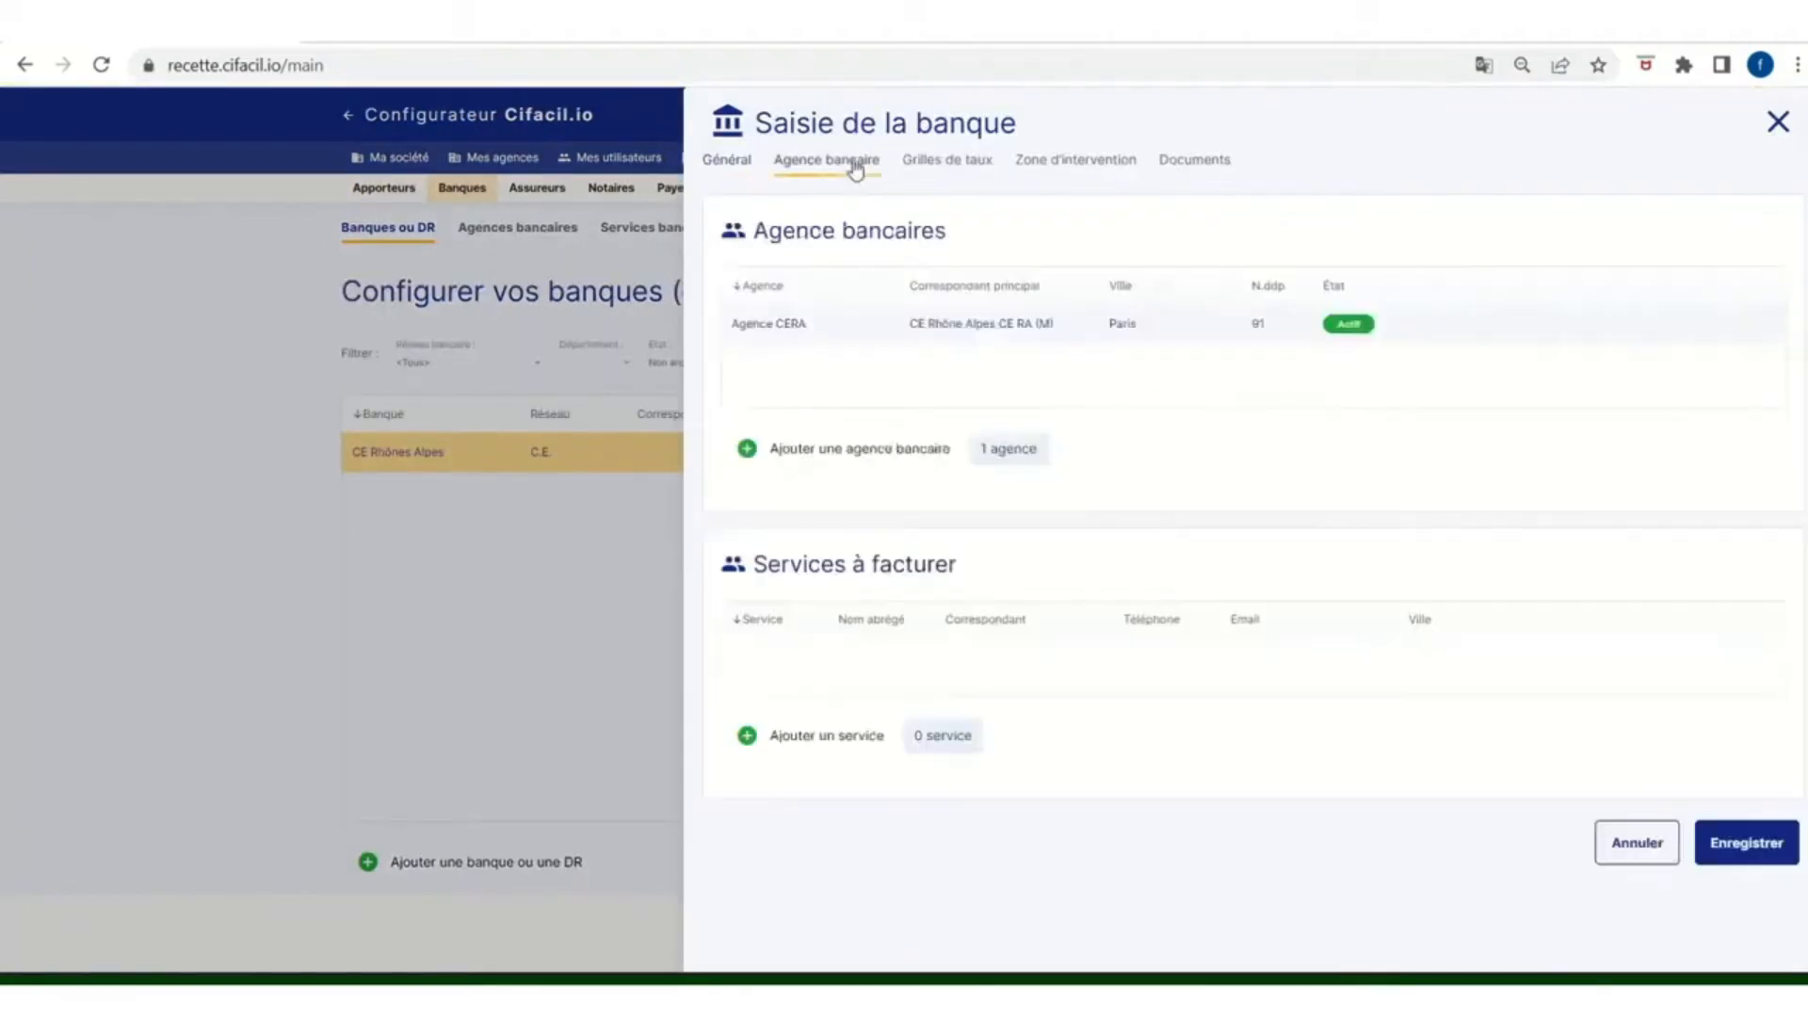
left_click(977, 328)
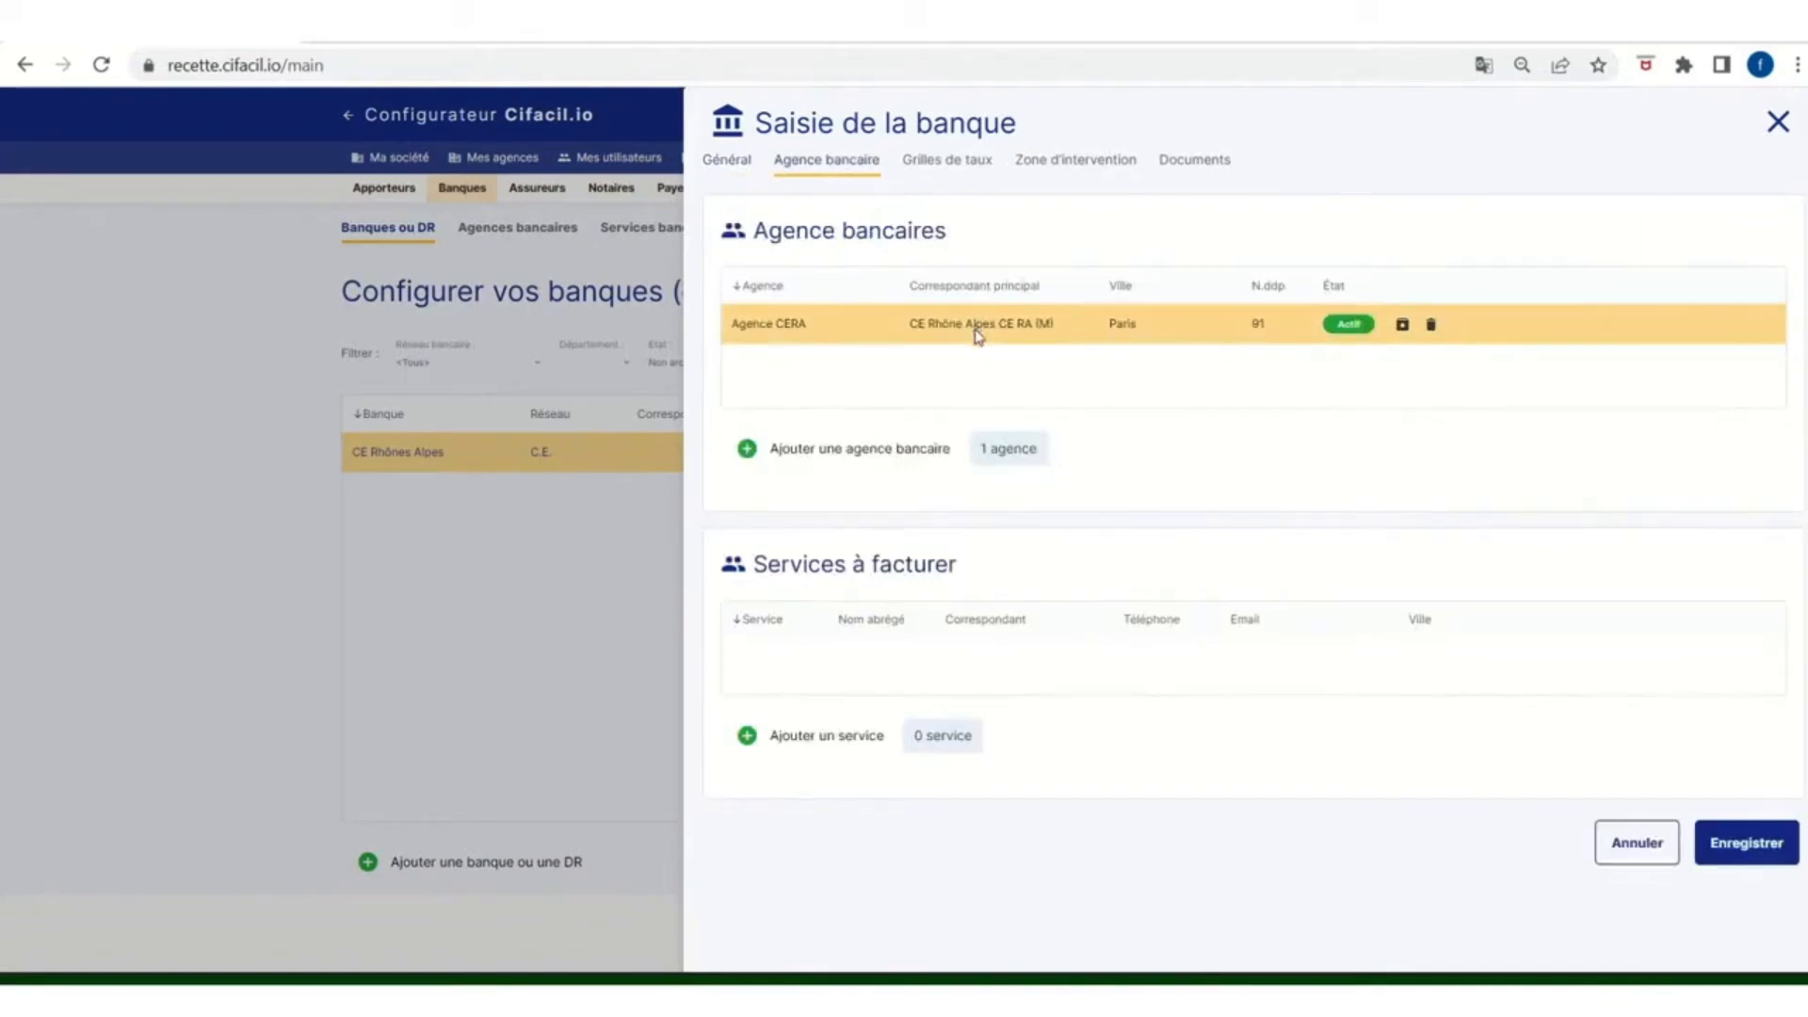
double_click(977, 334)
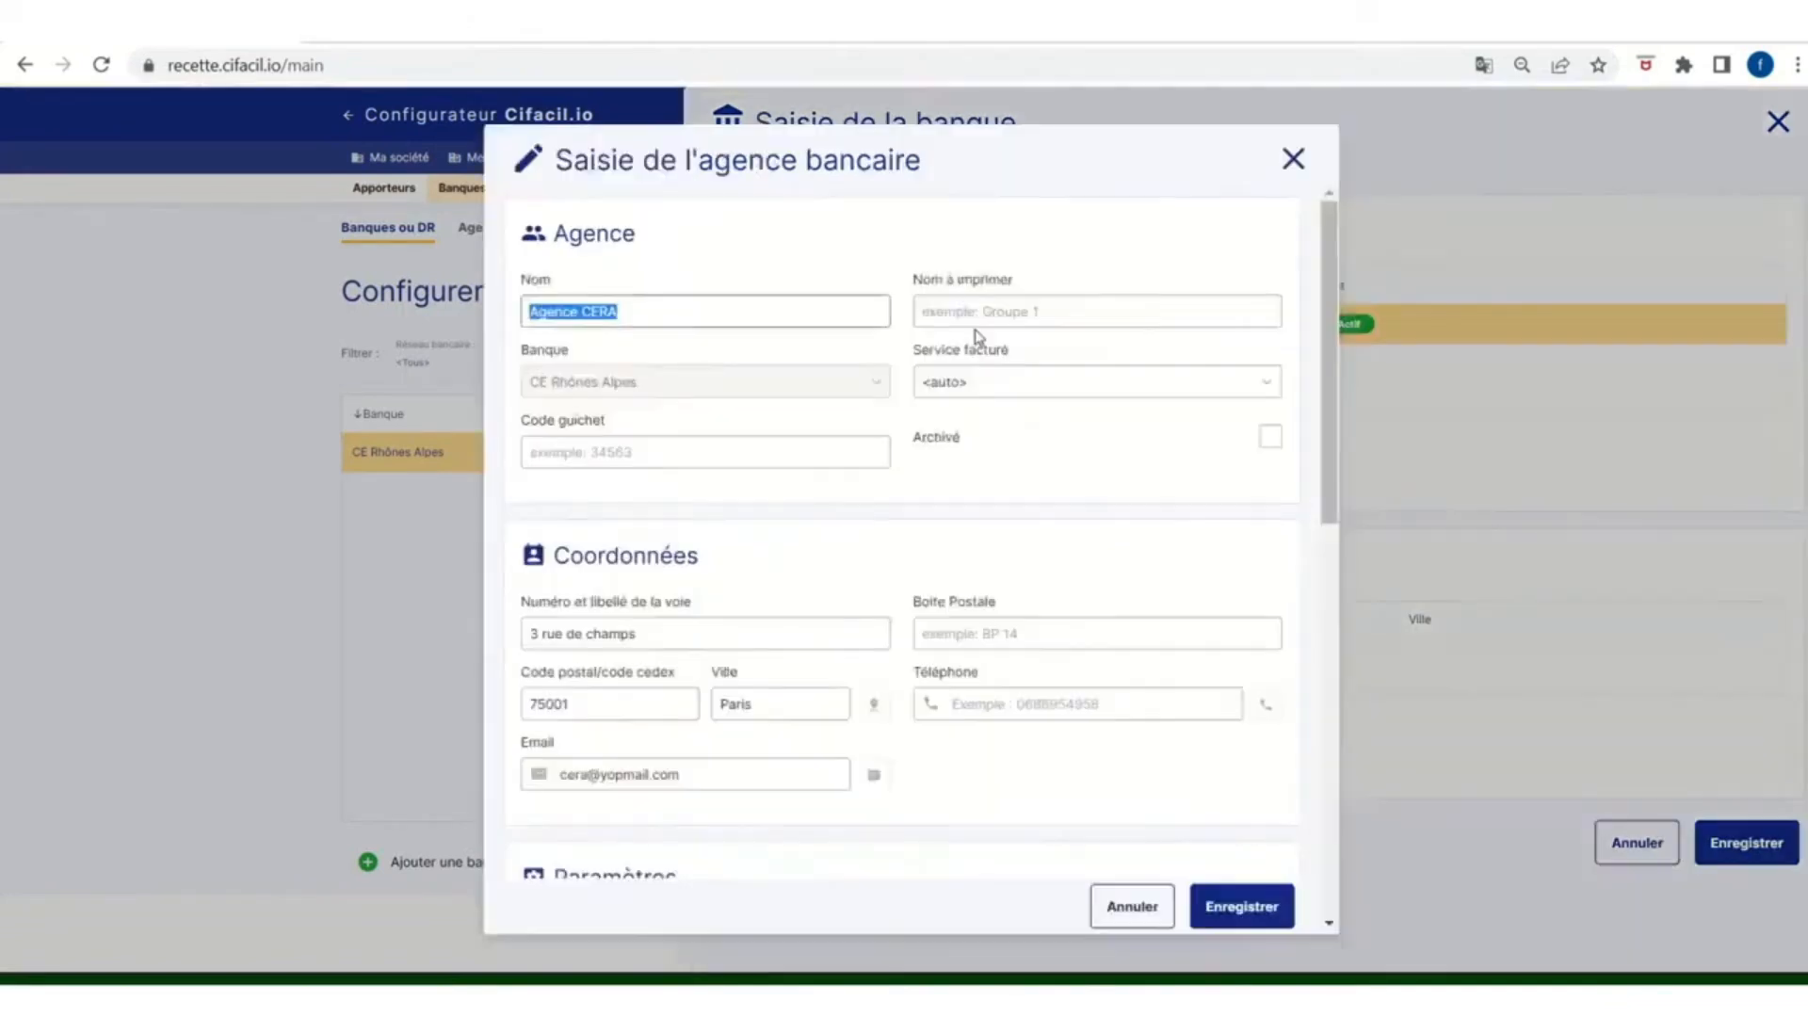
scroll(783, 565, "down", 3)
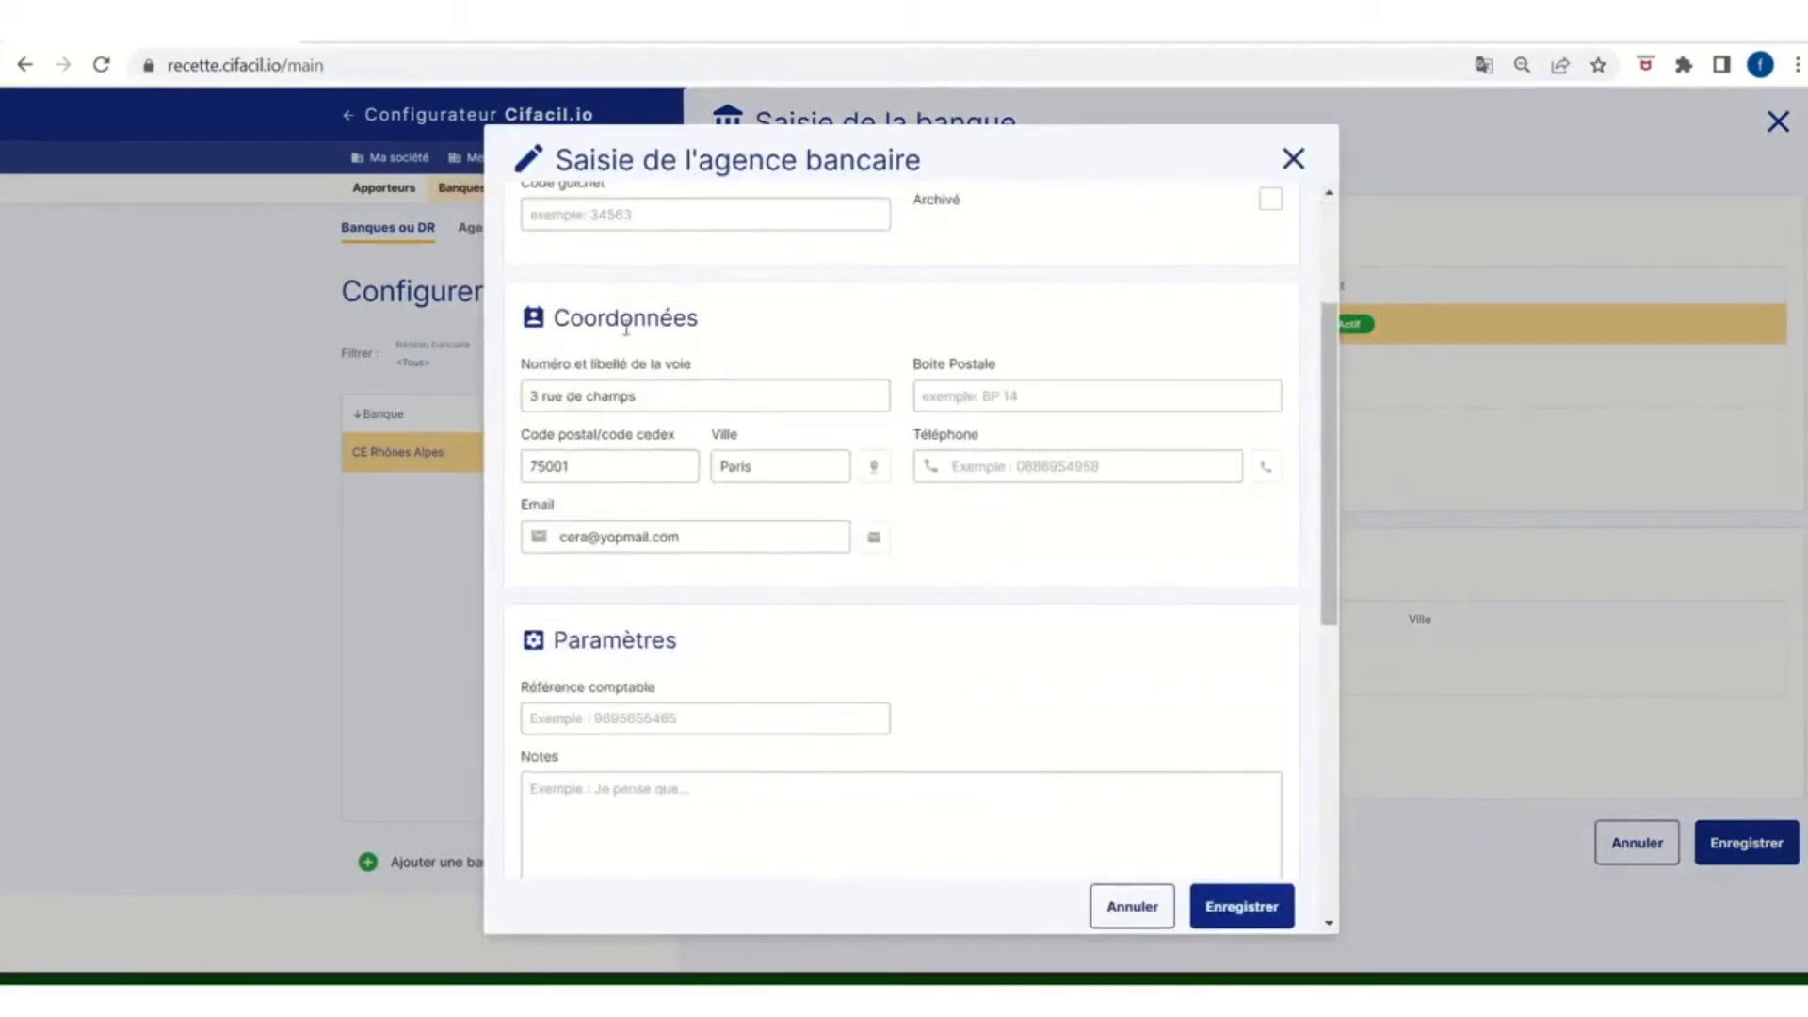
scroll(810, 475, "down", 3)
scroll(818, 475, "down", 3)
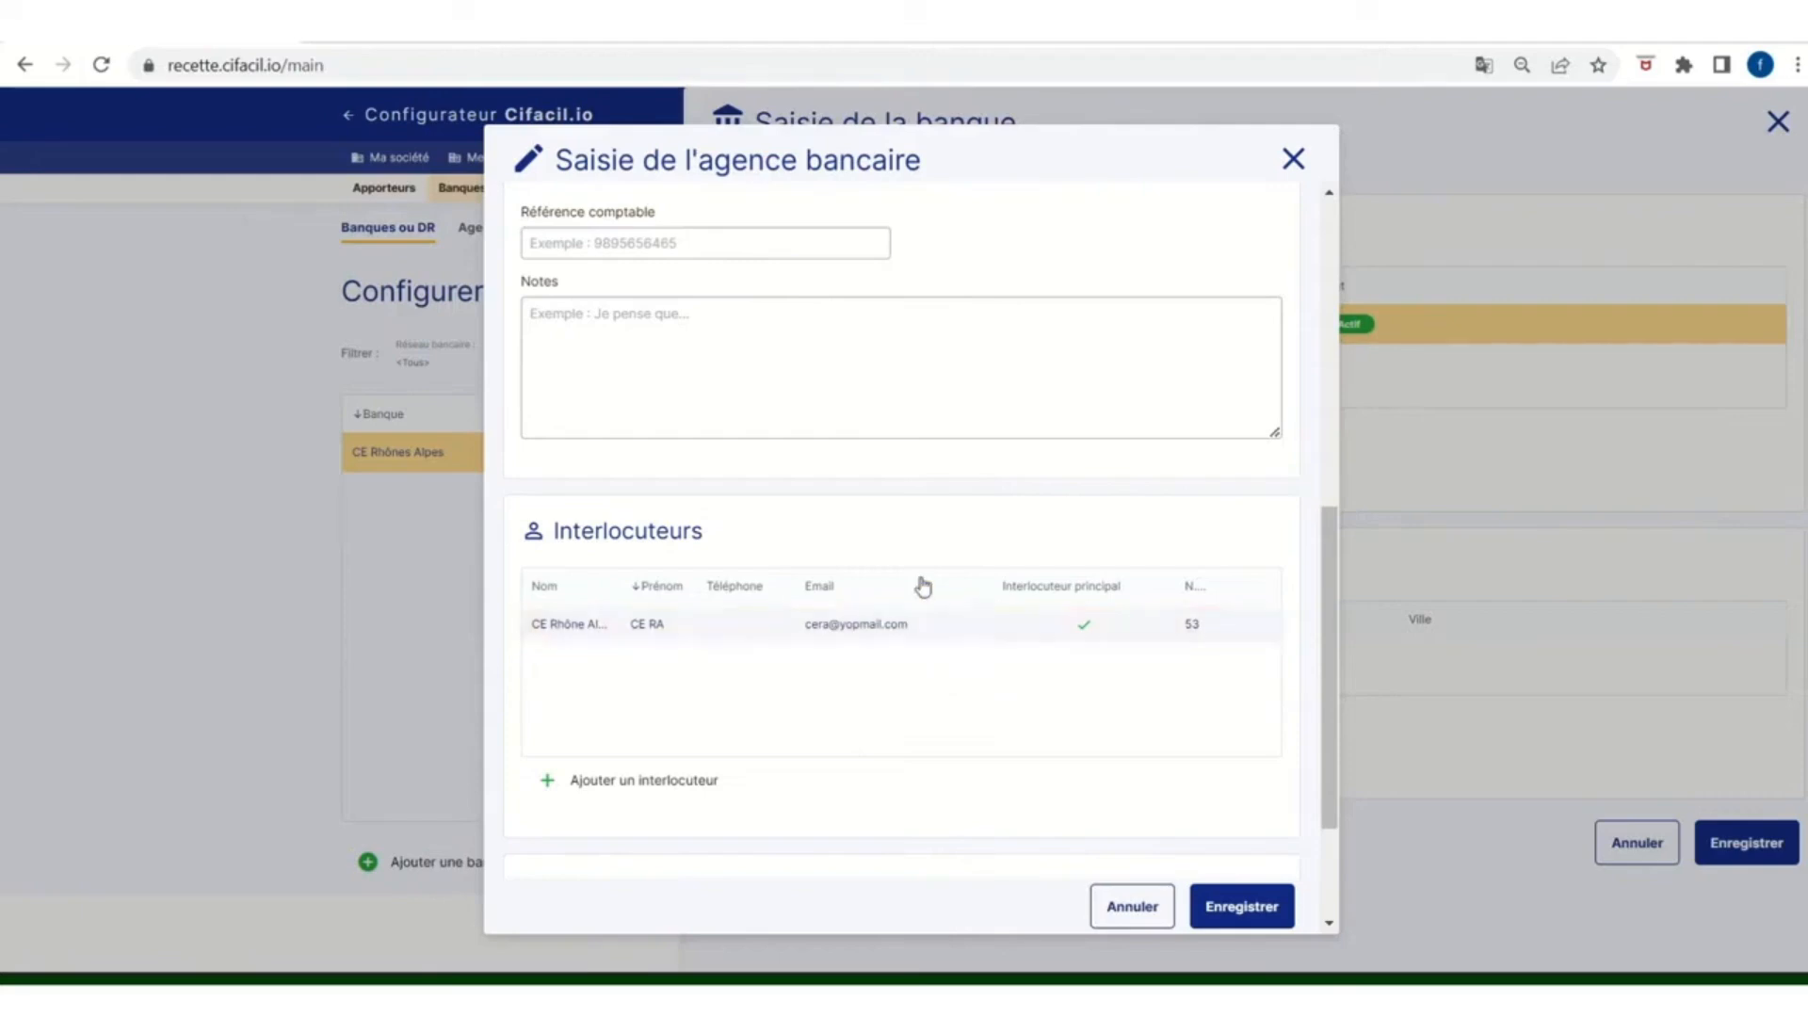
scroll(1084, 405, "up", 4)
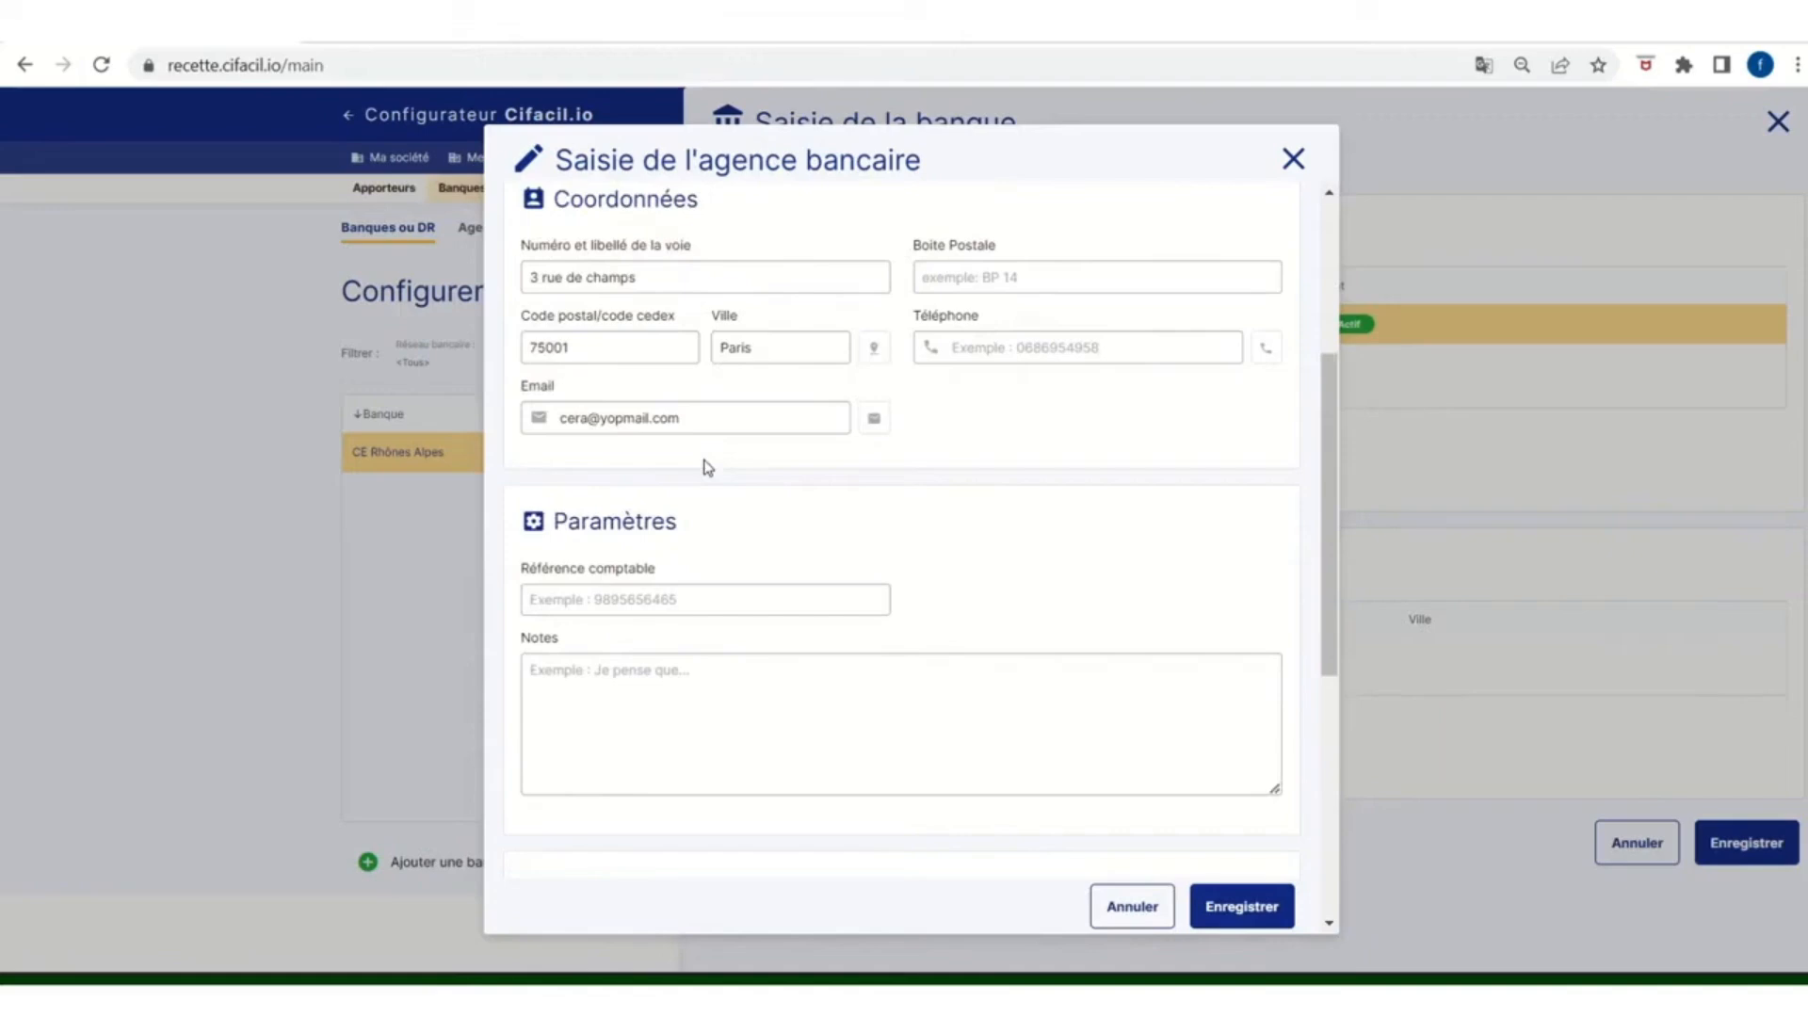
left_click(1155, 908)
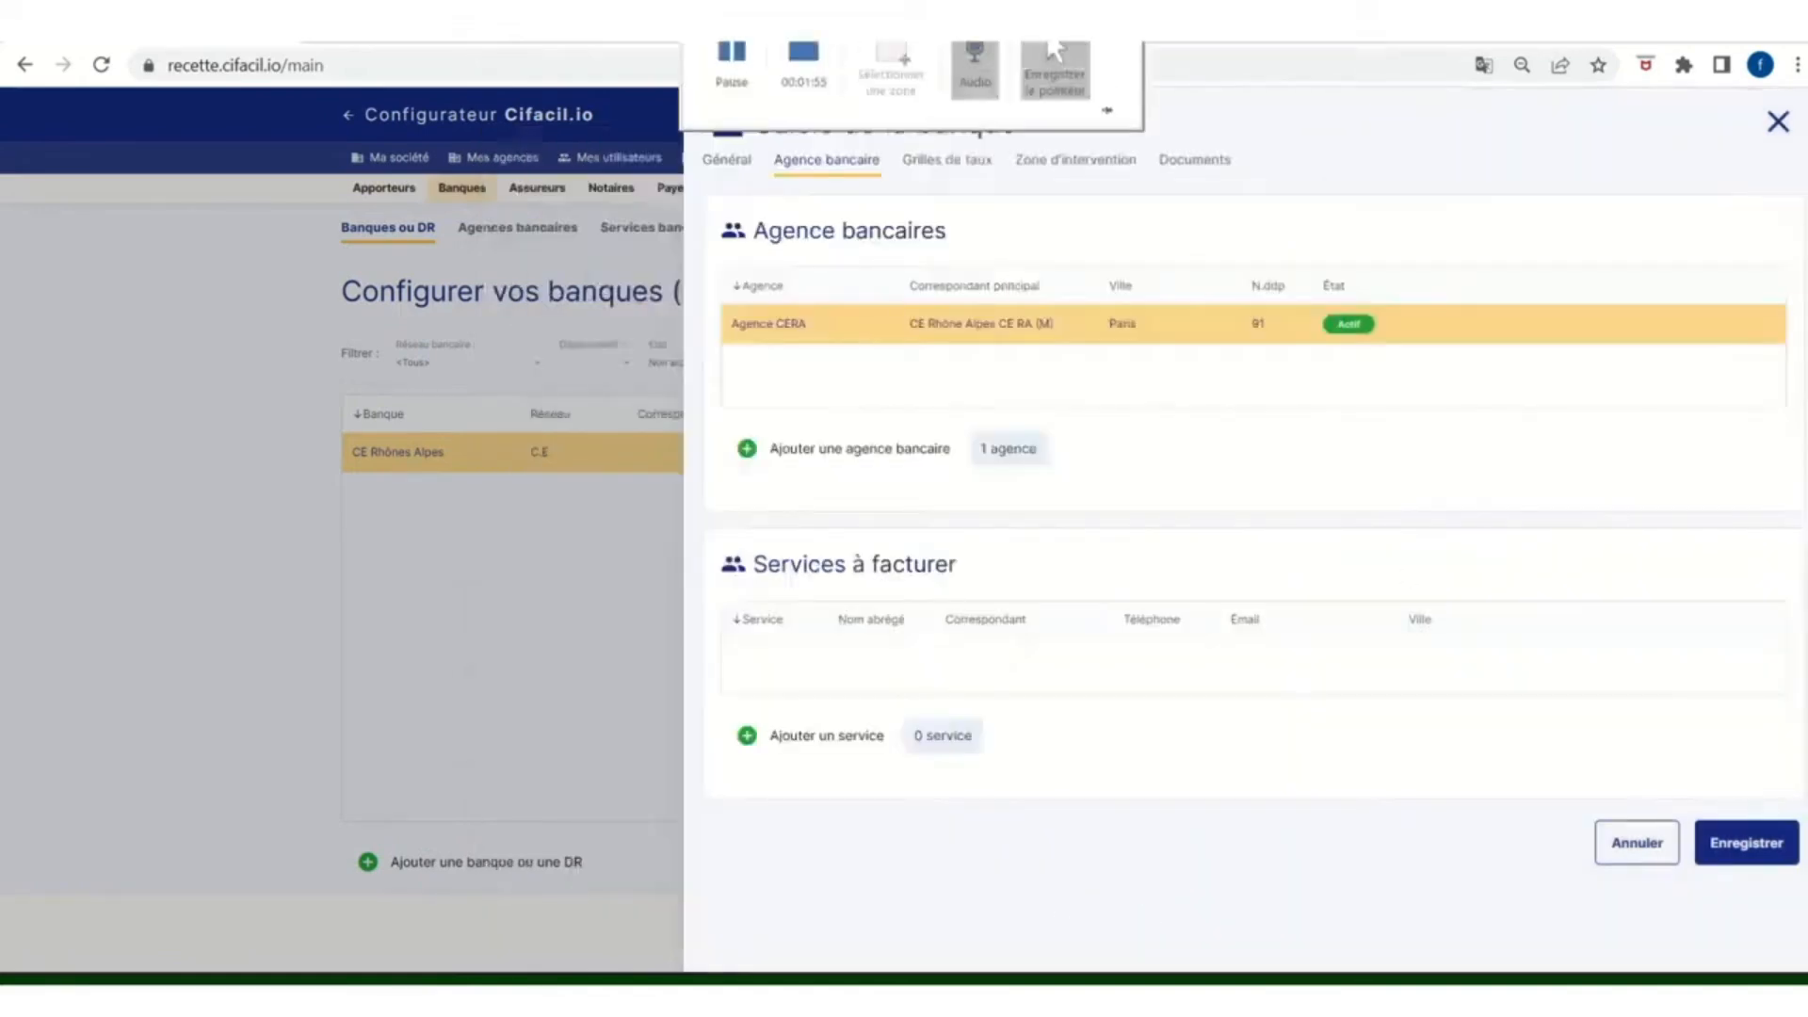
left_click(1659, 852)
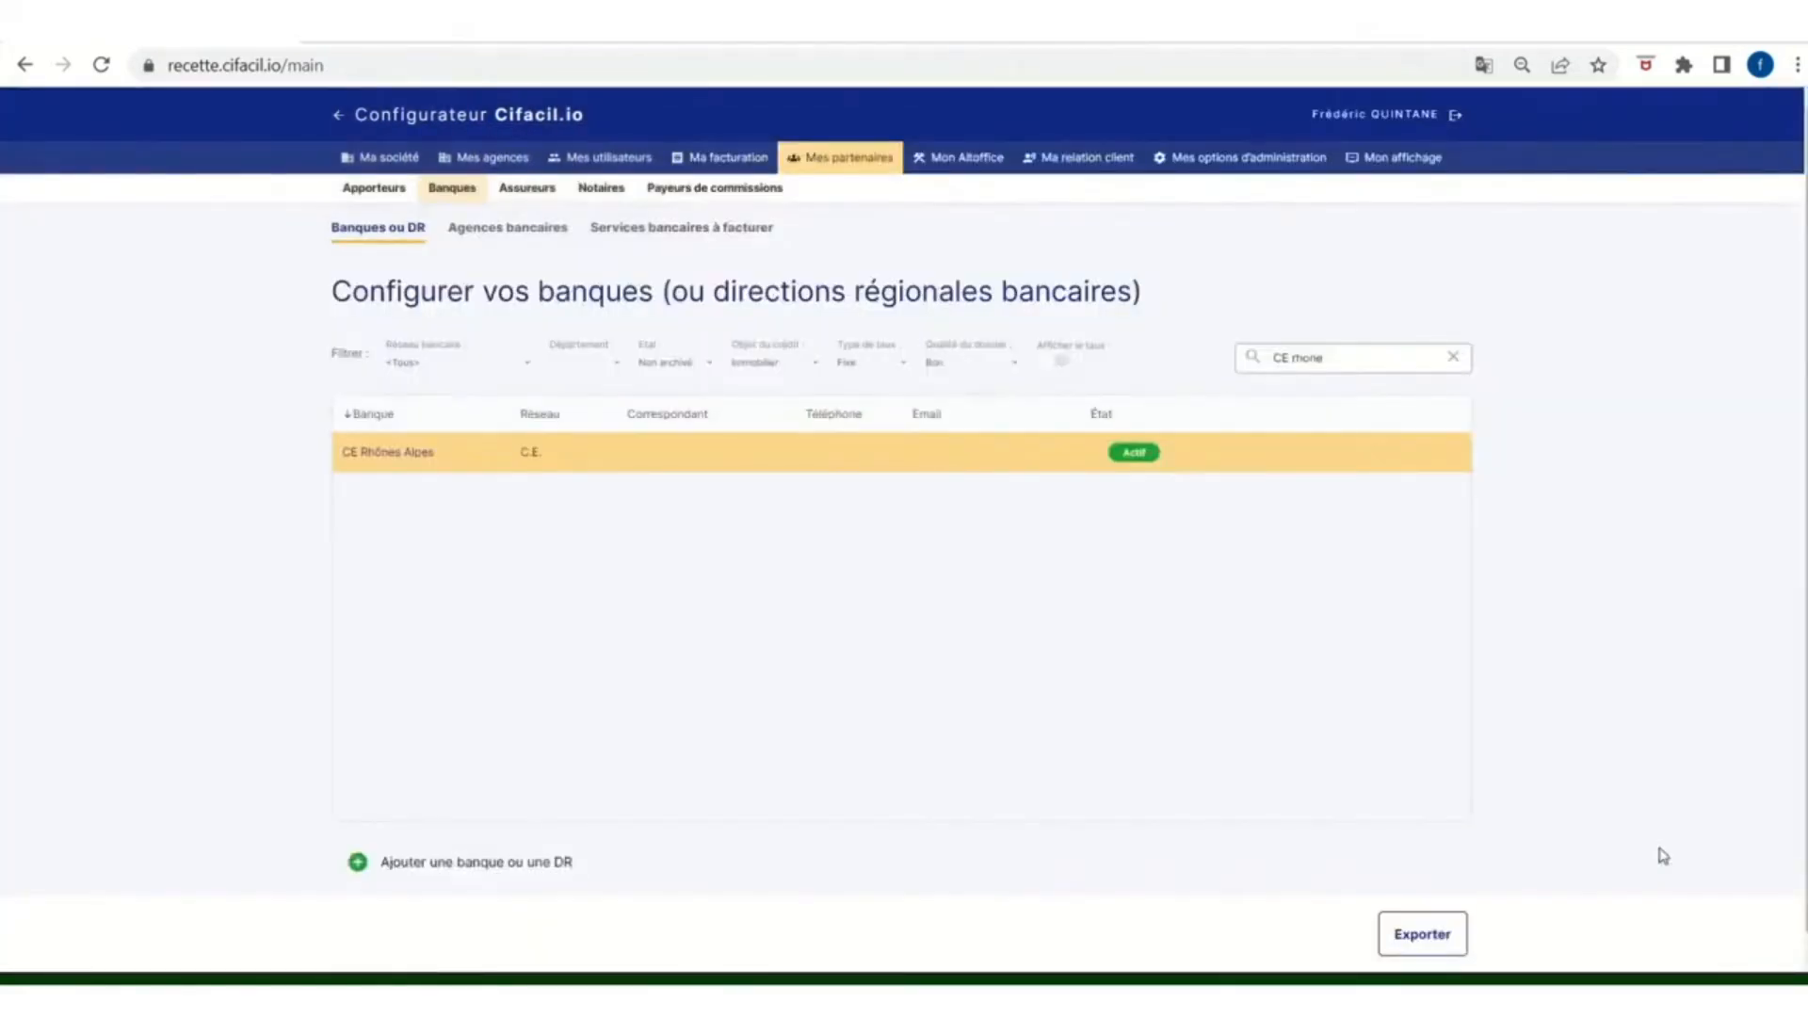
- Return to the dossiers list, open the dossier at stage Envoyé and display its loan requests
left_click(341, 117)
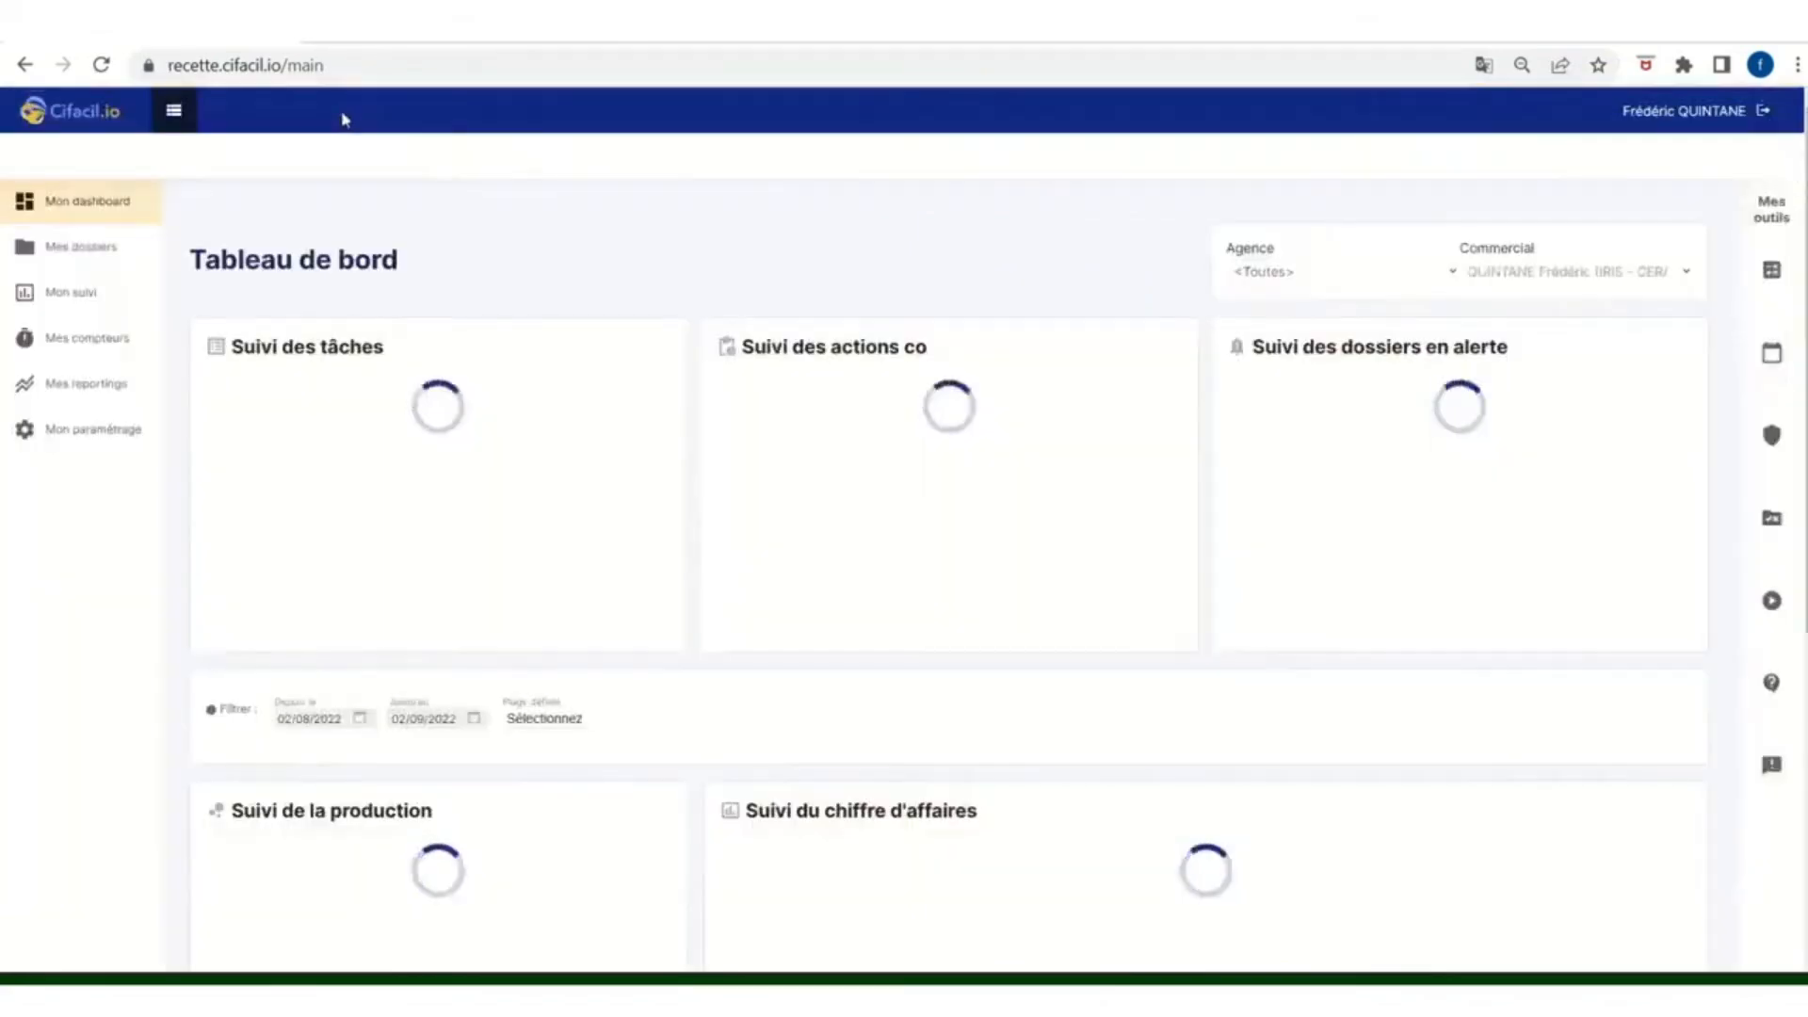
left_click(96, 251)
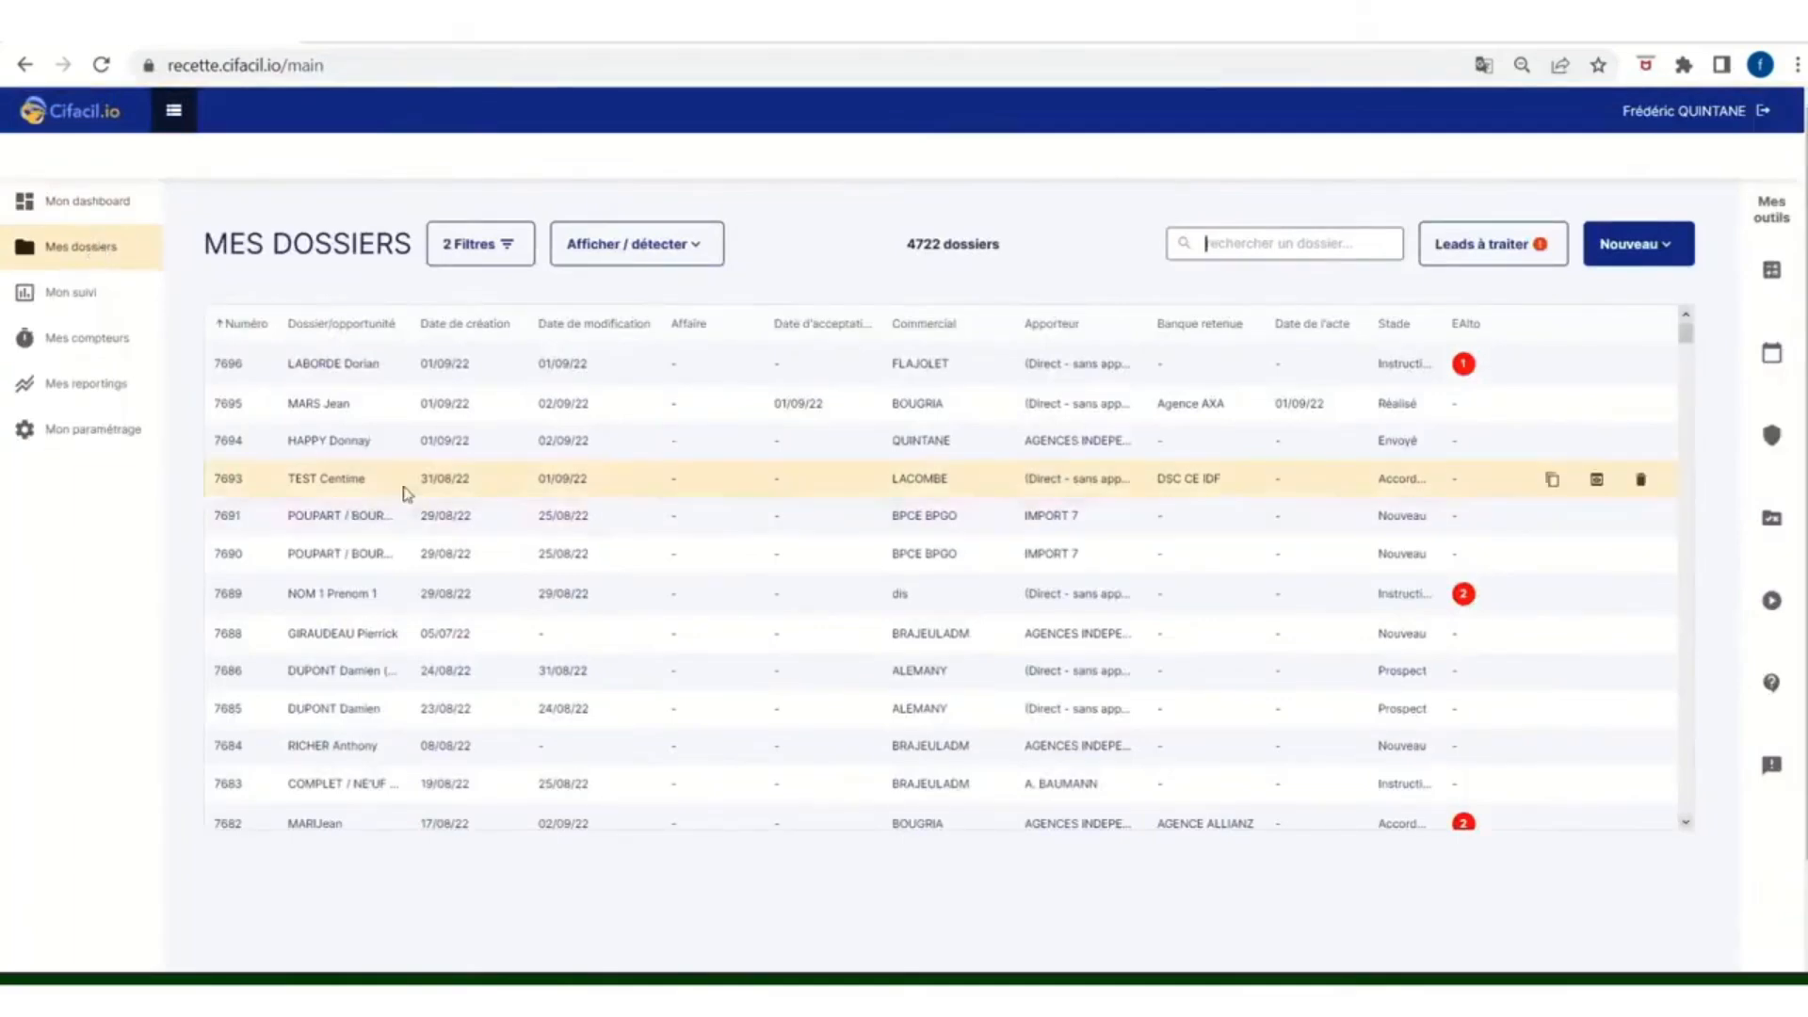
left_click(424, 450)
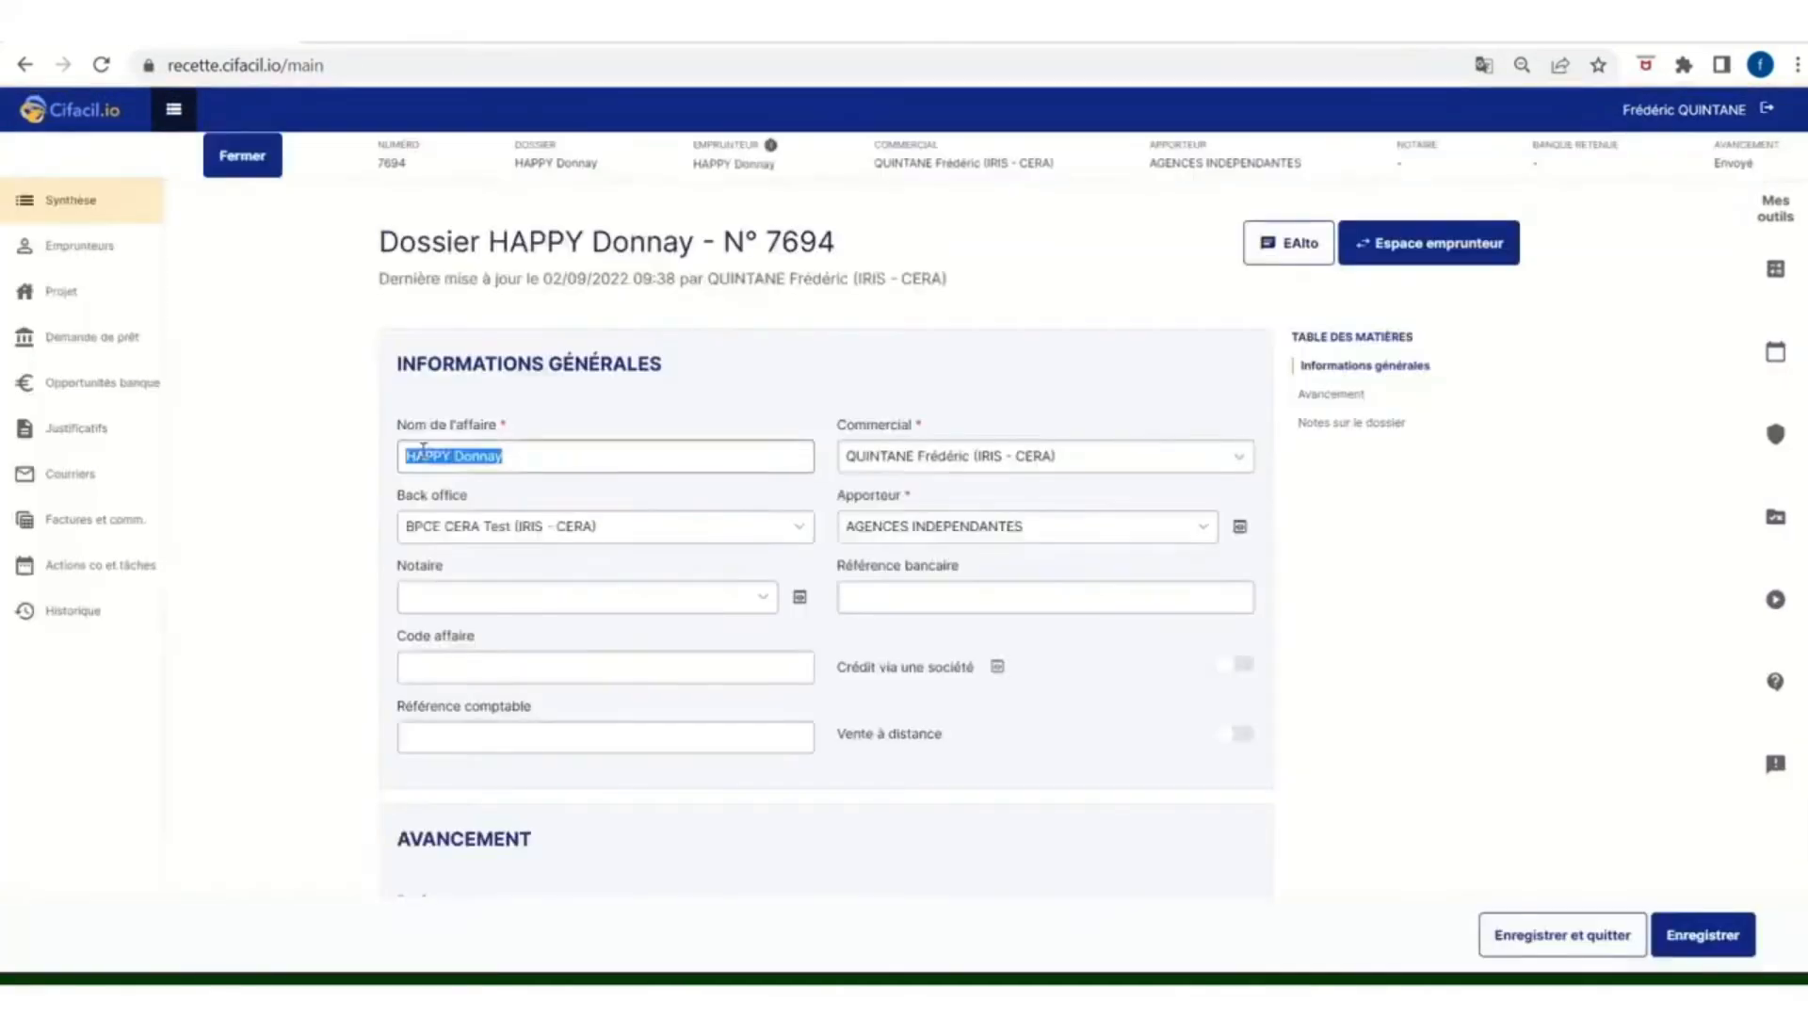
left_click(92, 339)
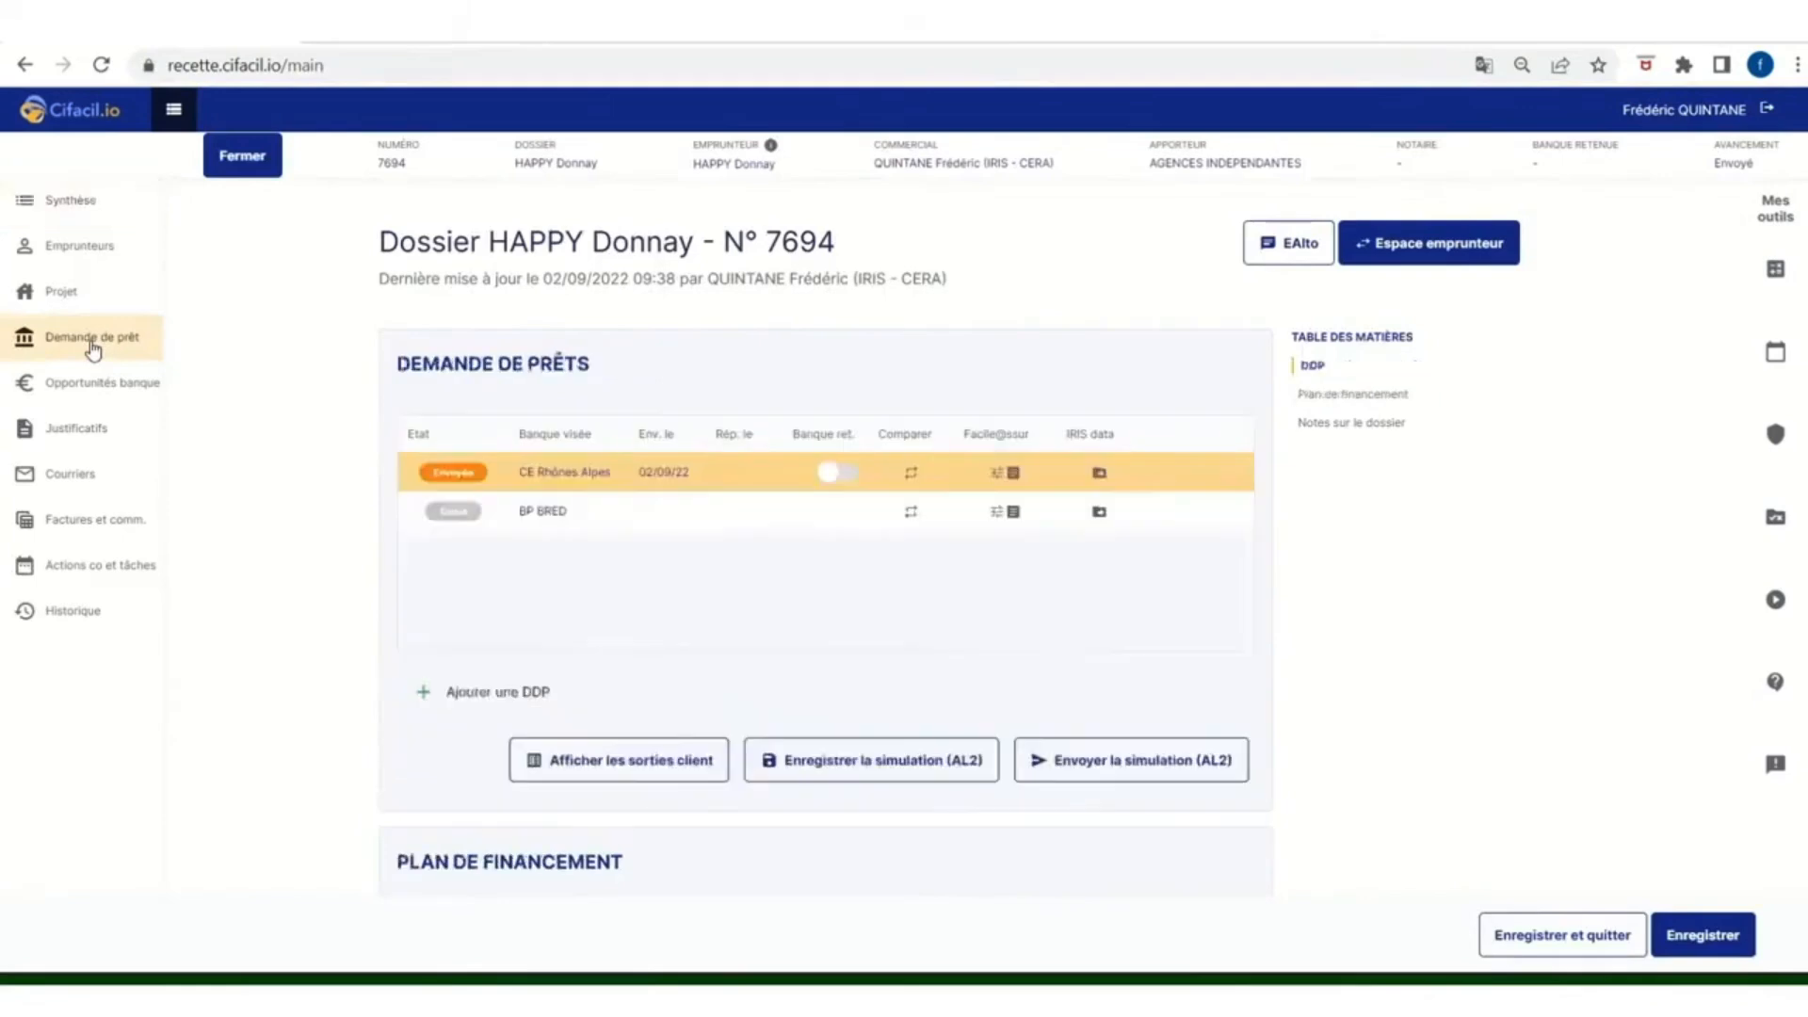
- Submit the CE Rhônes Alpes loan request to the bank through IRIS Data, using automatic sending with all supporting documents selected
mouse_move(694, 476)
mouse_move(1088, 506)
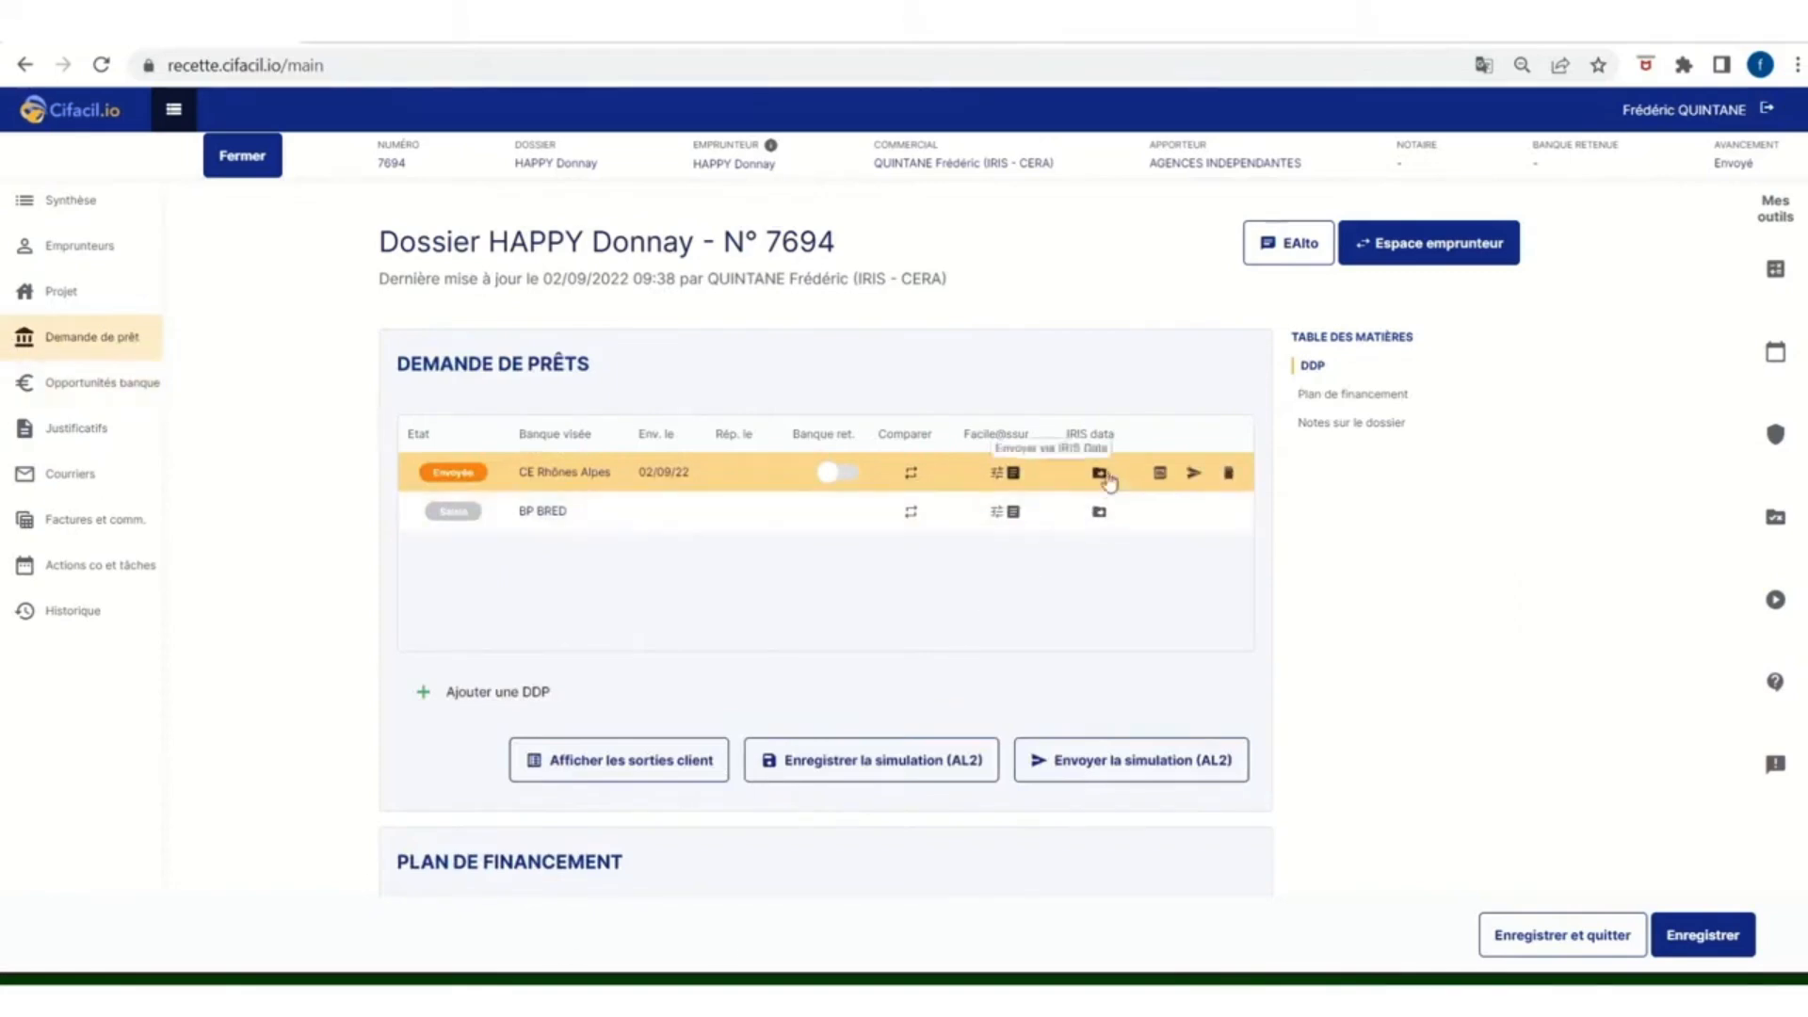
left_click(1099, 472)
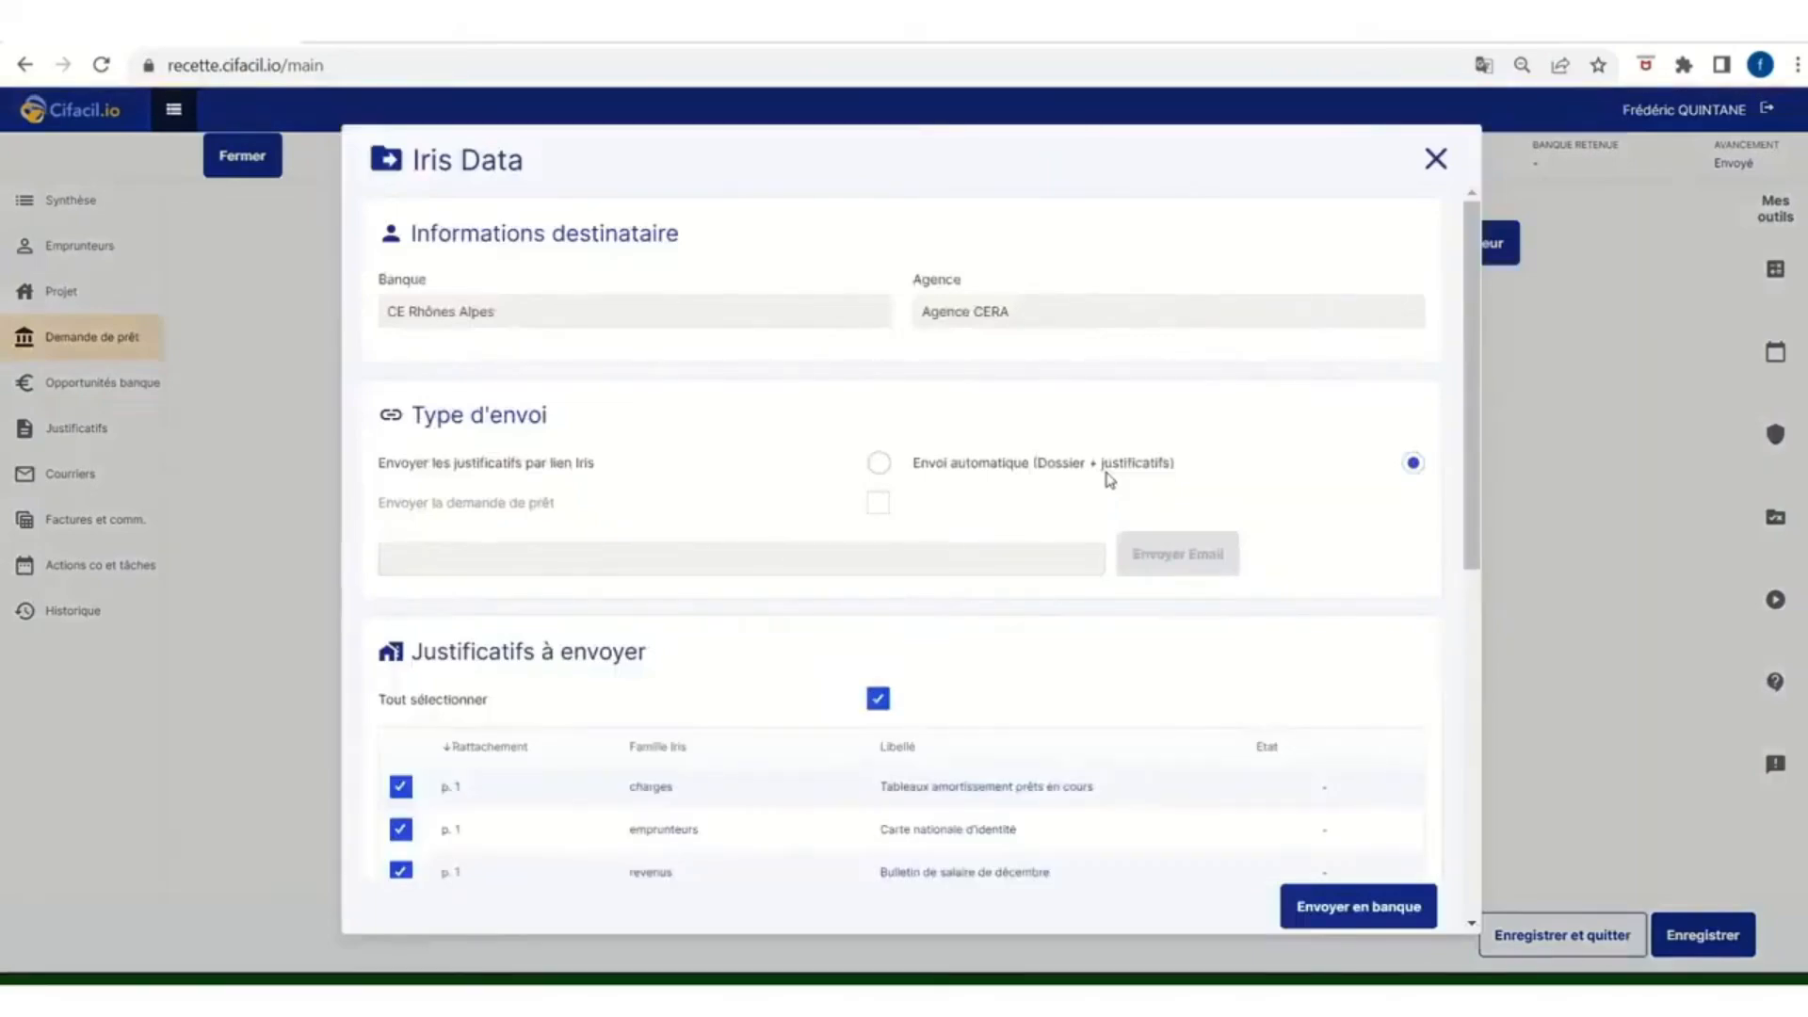
left_click_drag(920, 464, 1178, 472)
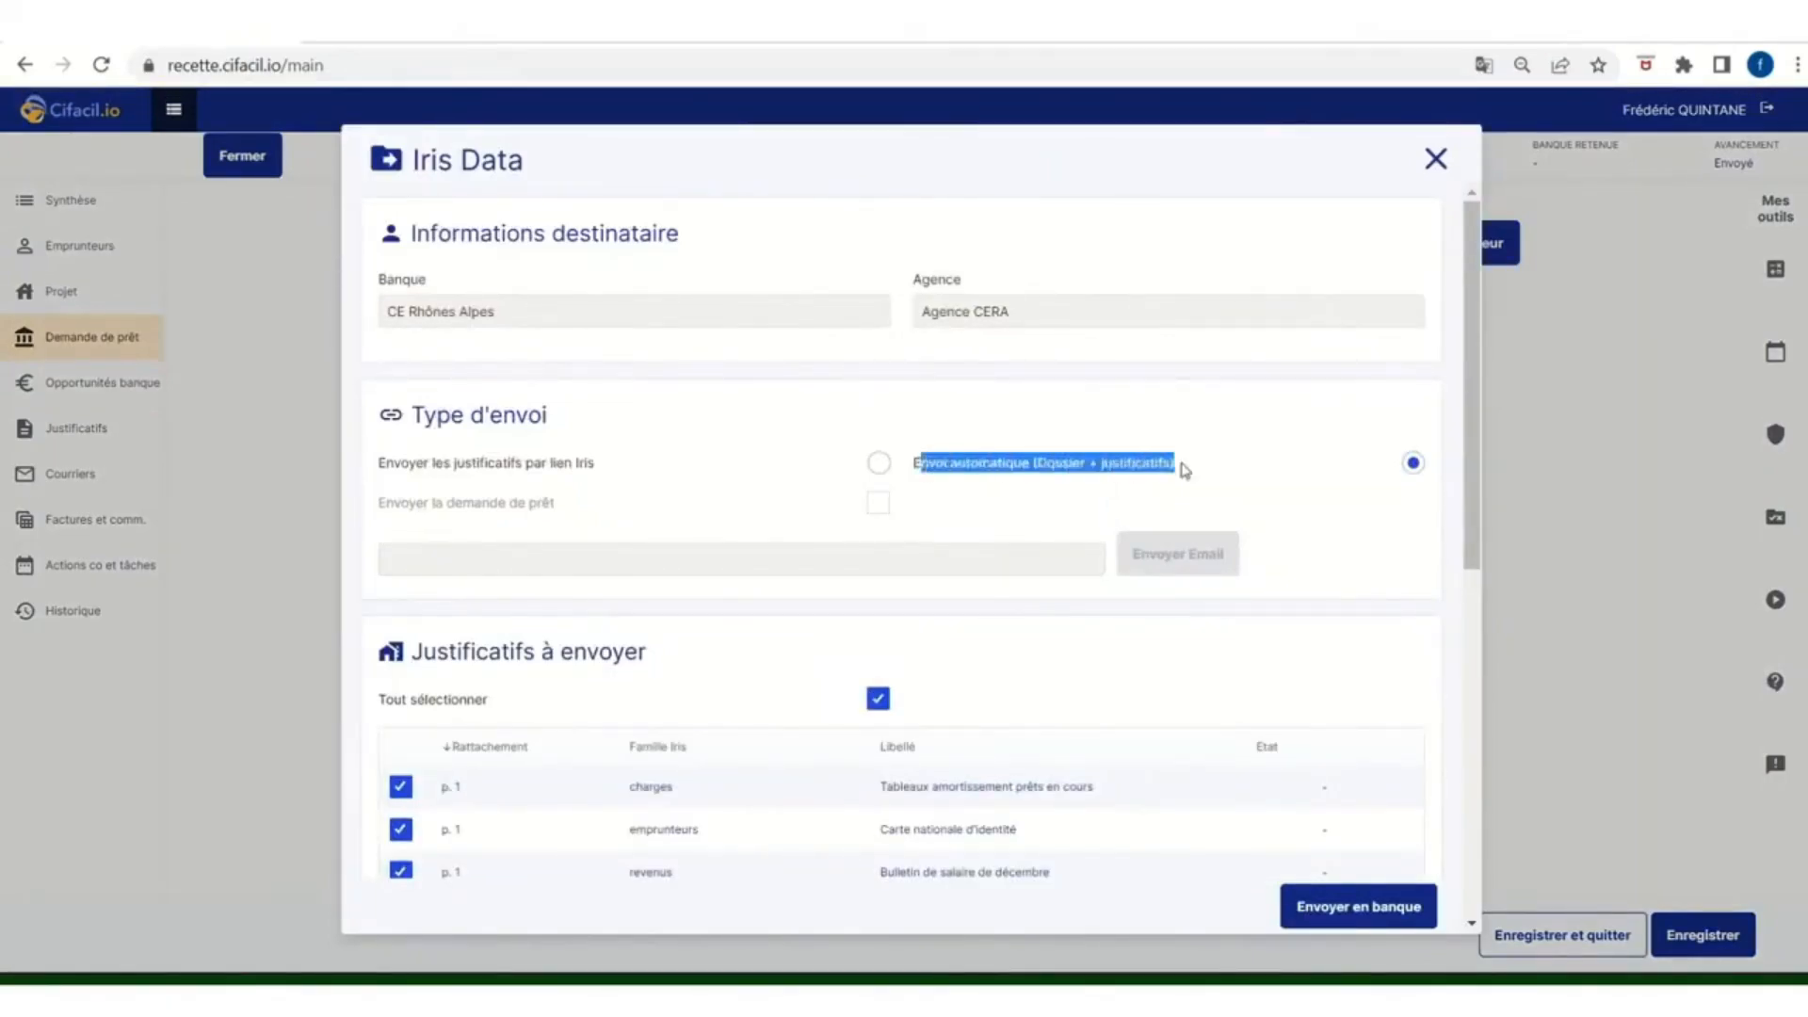
left_click(1255, 462)
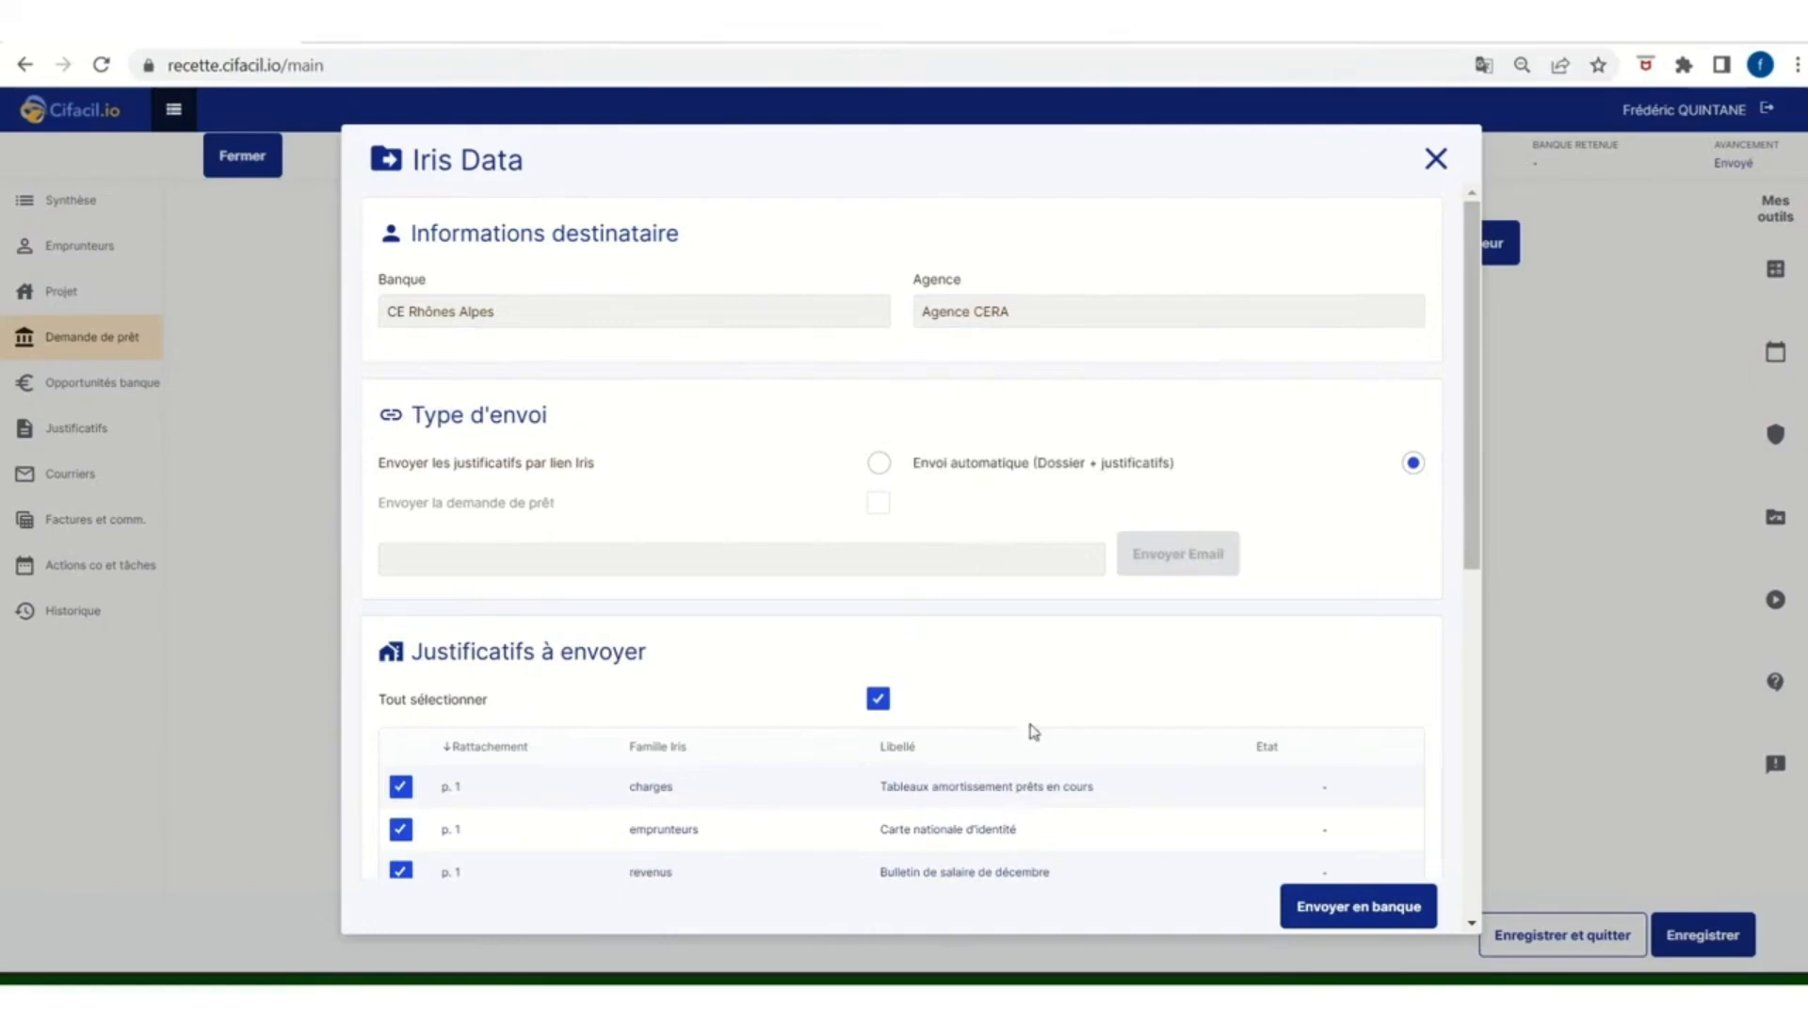
scroll(1033, 732, "down", 3)
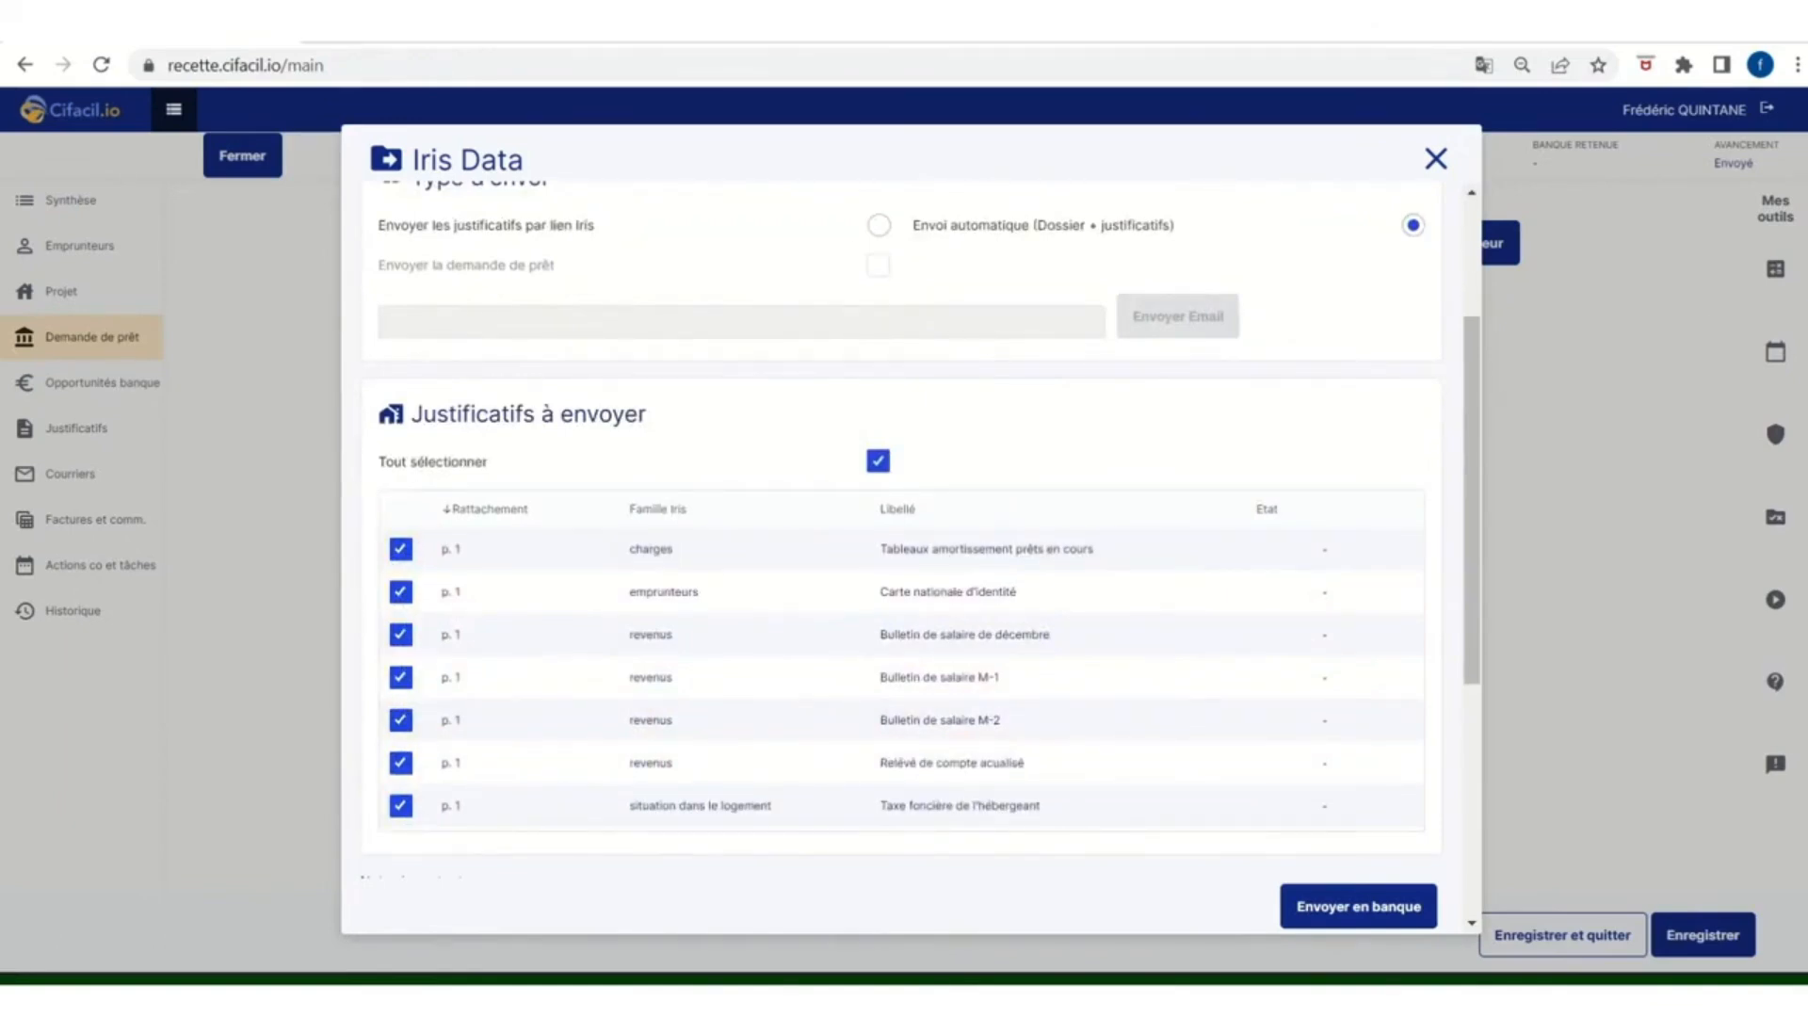
left_click(1391, 917)
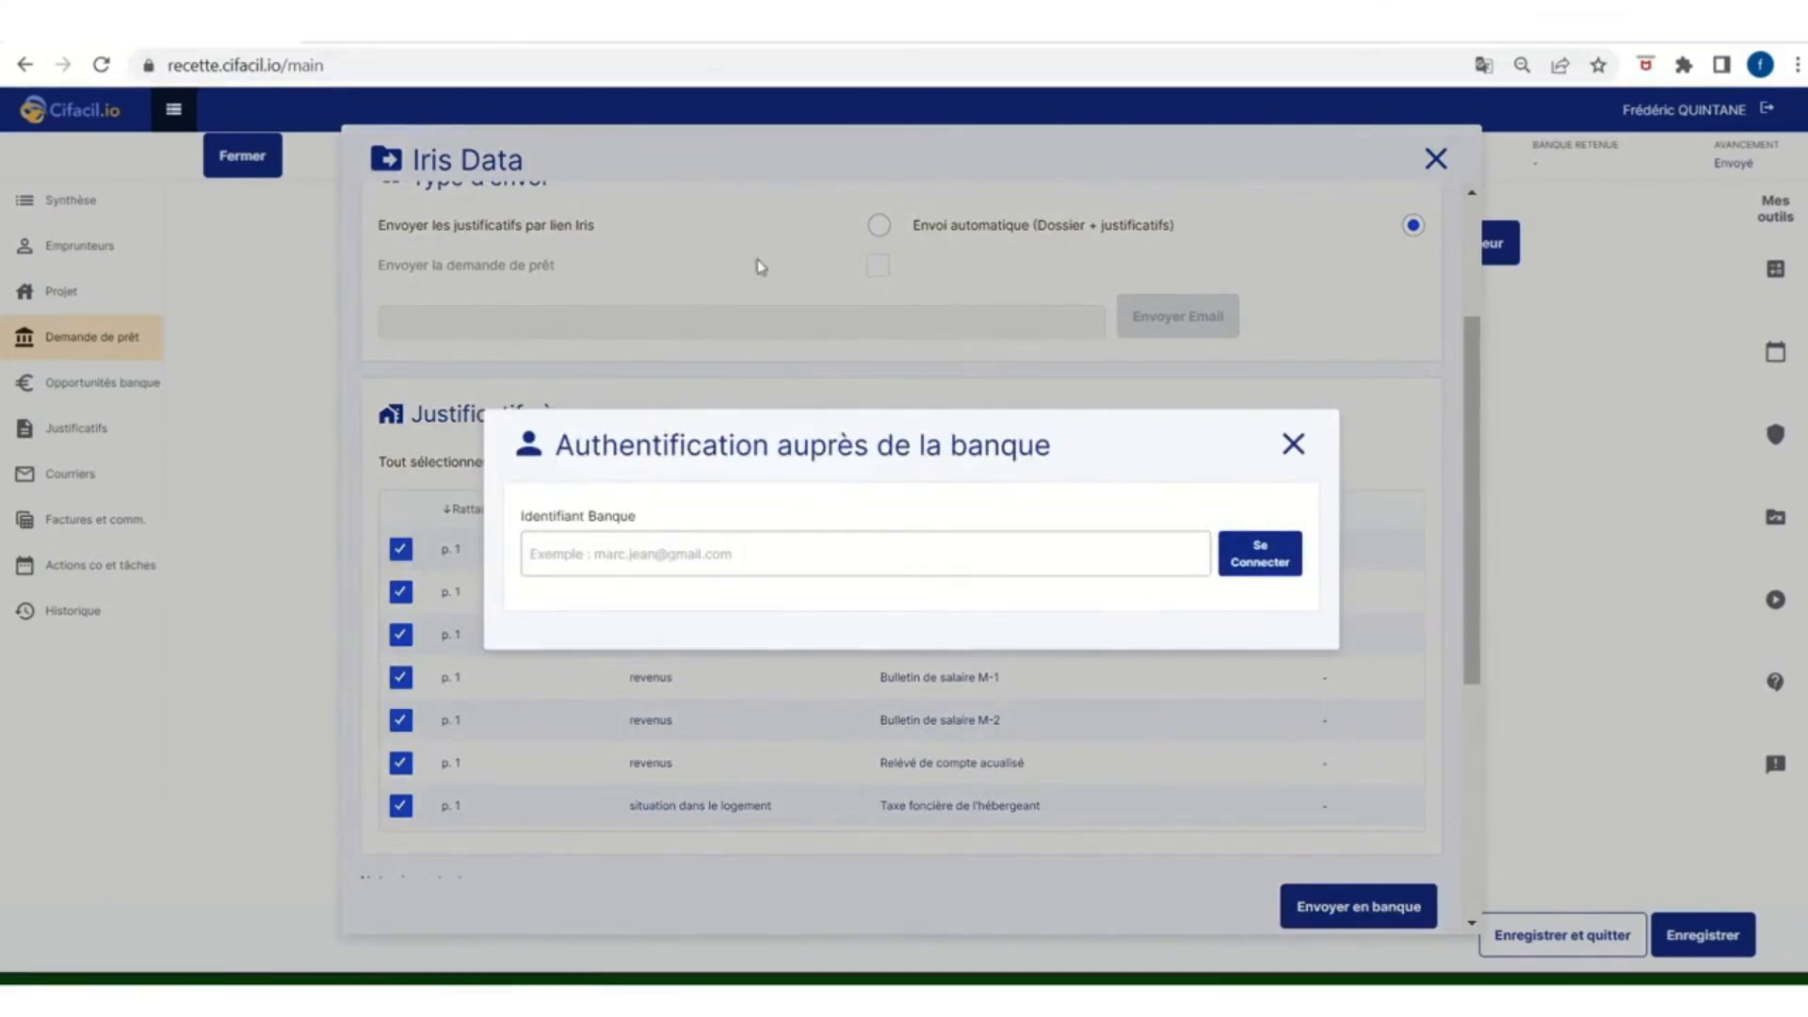
- Authenticate with the bank by entering the bank identifier and the account password, and validate the login
left_click(625, 551)
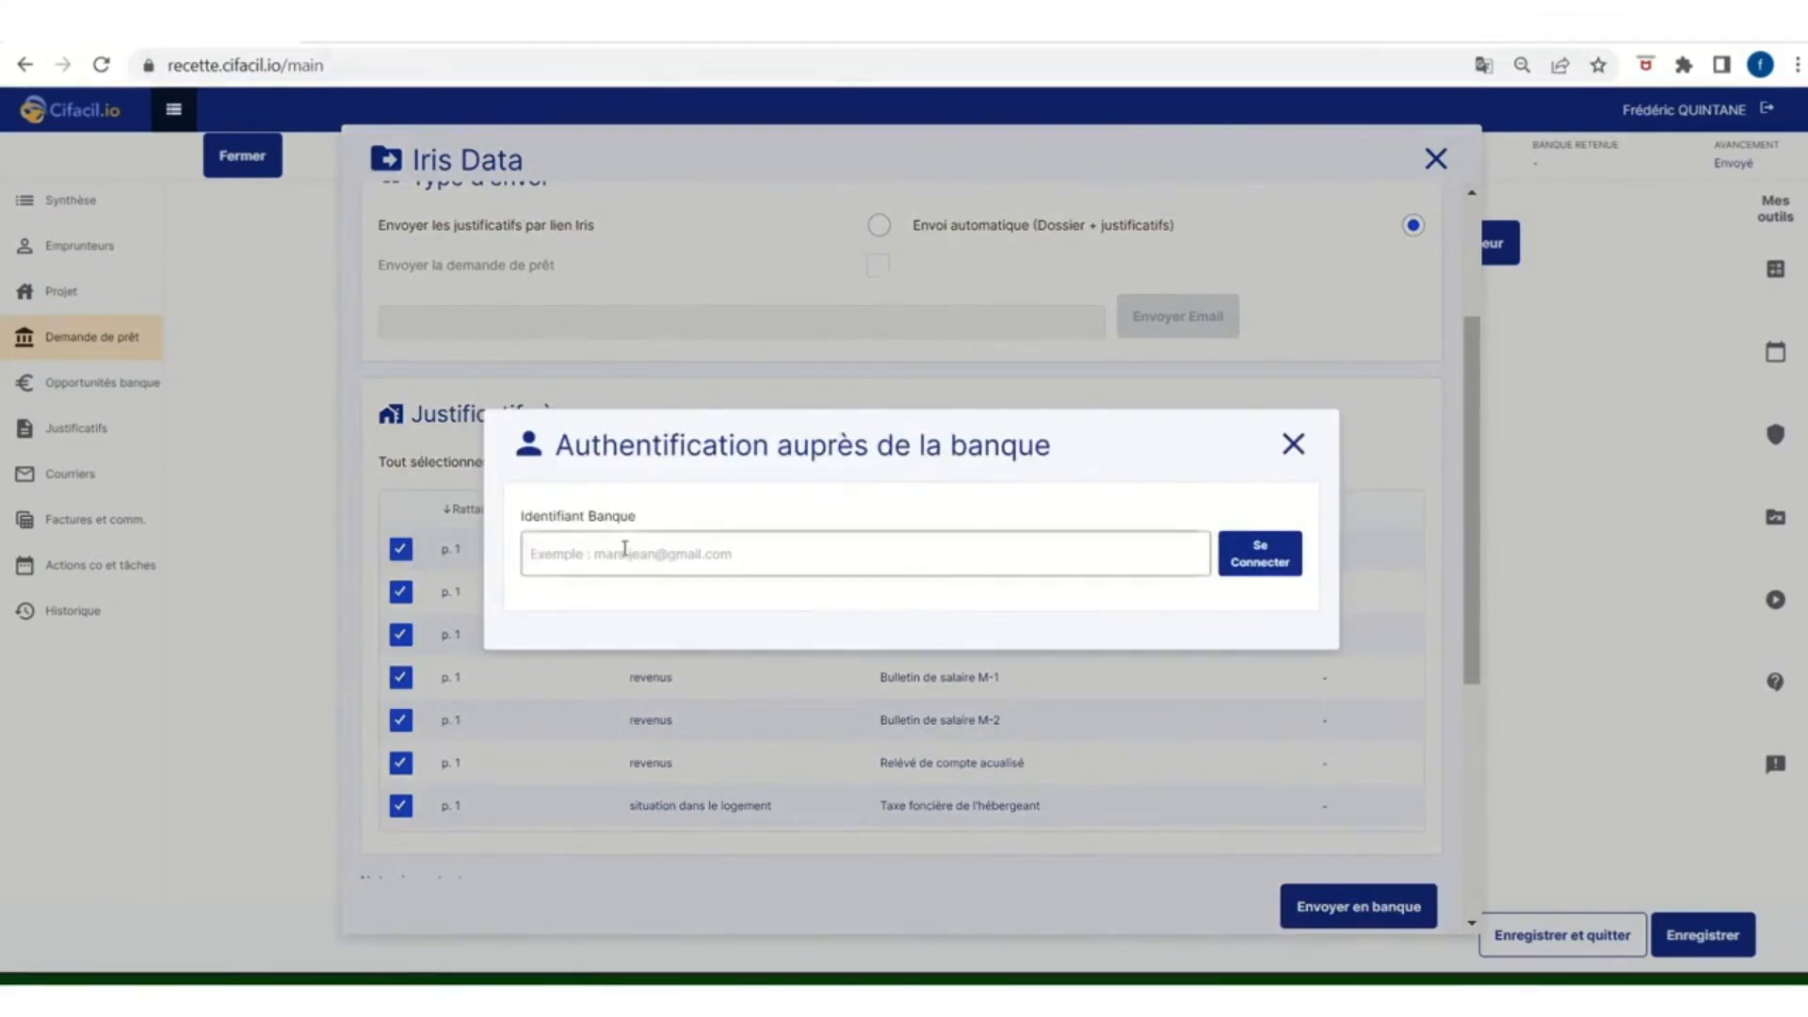
key("ctrl+v")
left_click(1267, 565)
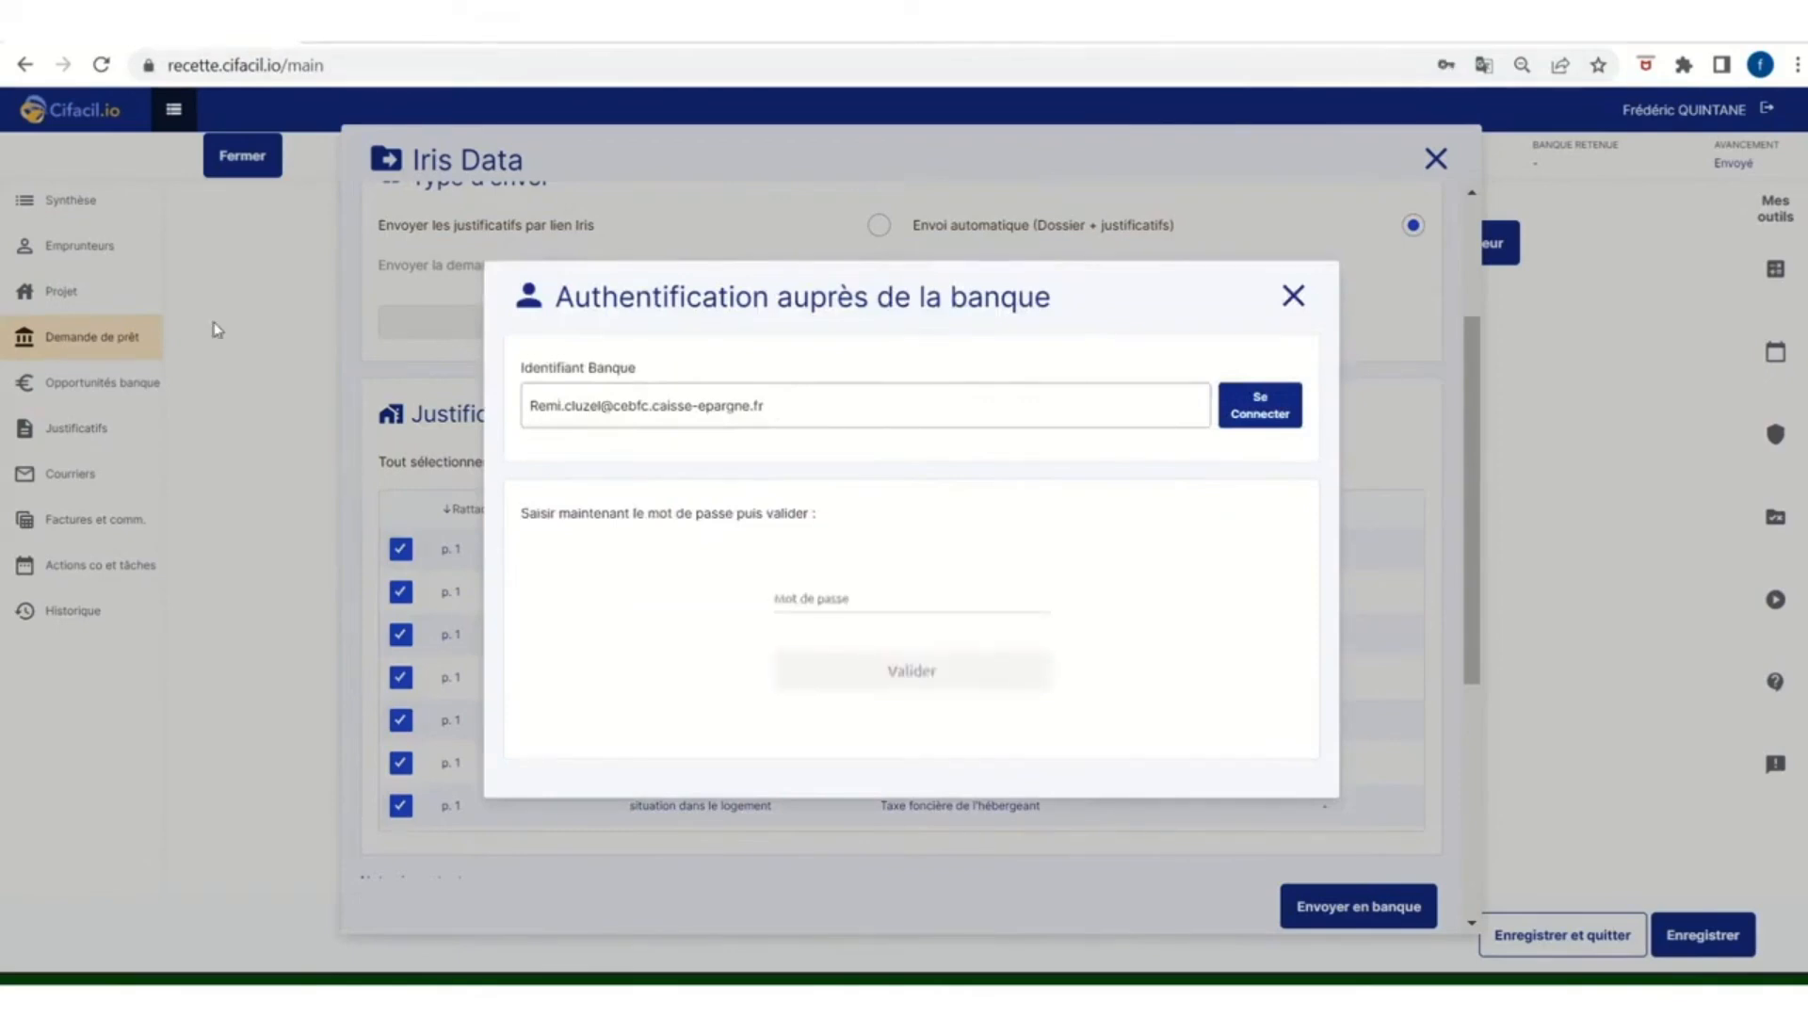
left_click(862, 587)
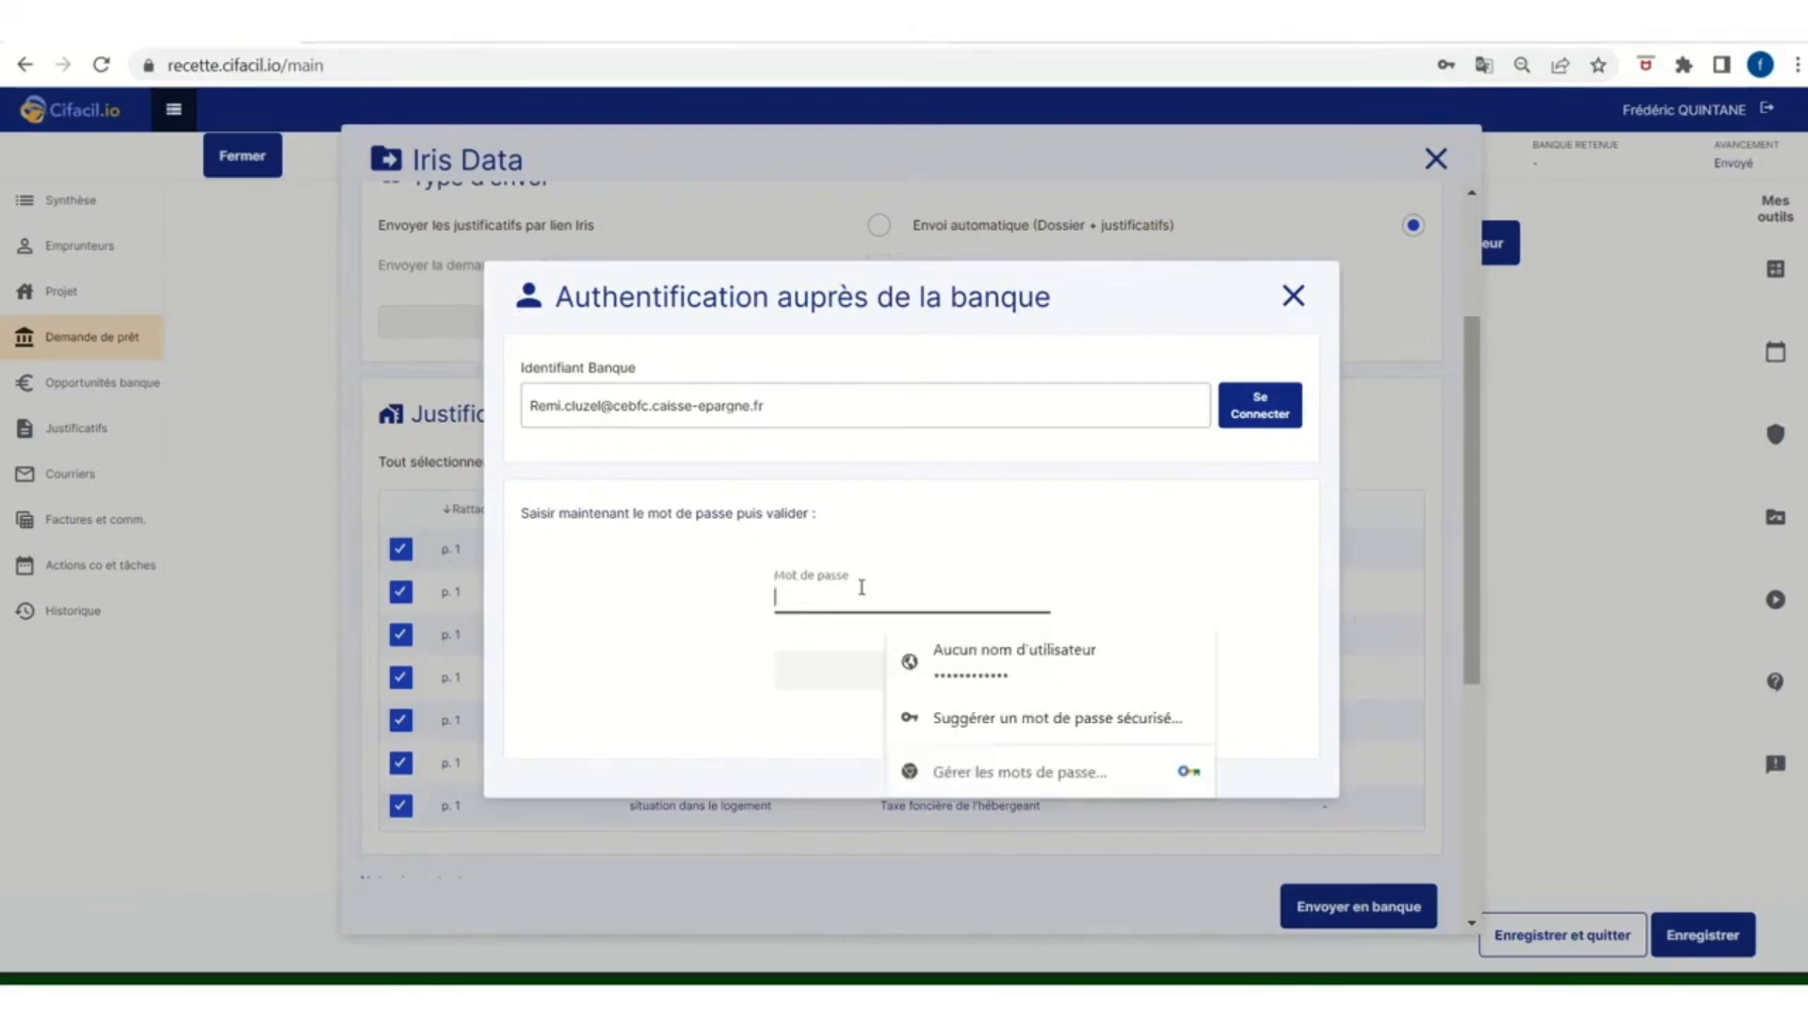
key("ctrl+v")
left_click(1265, 728)
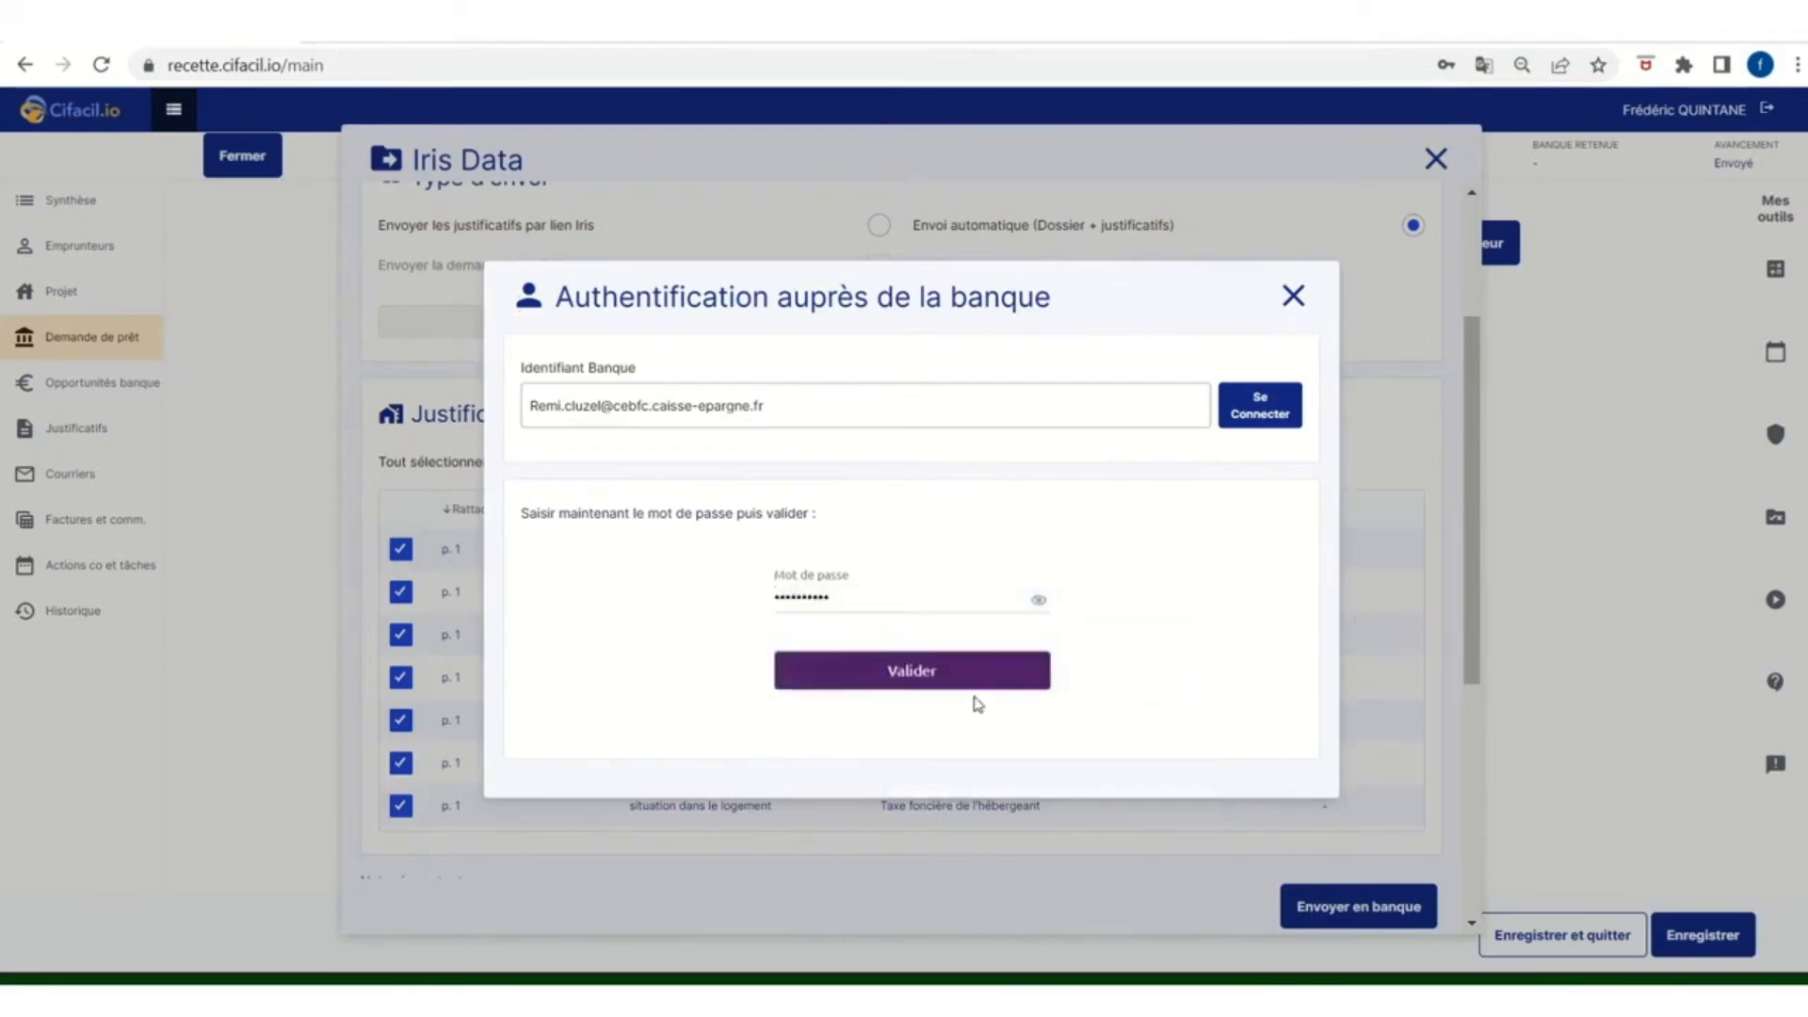
left_click(955, 675)
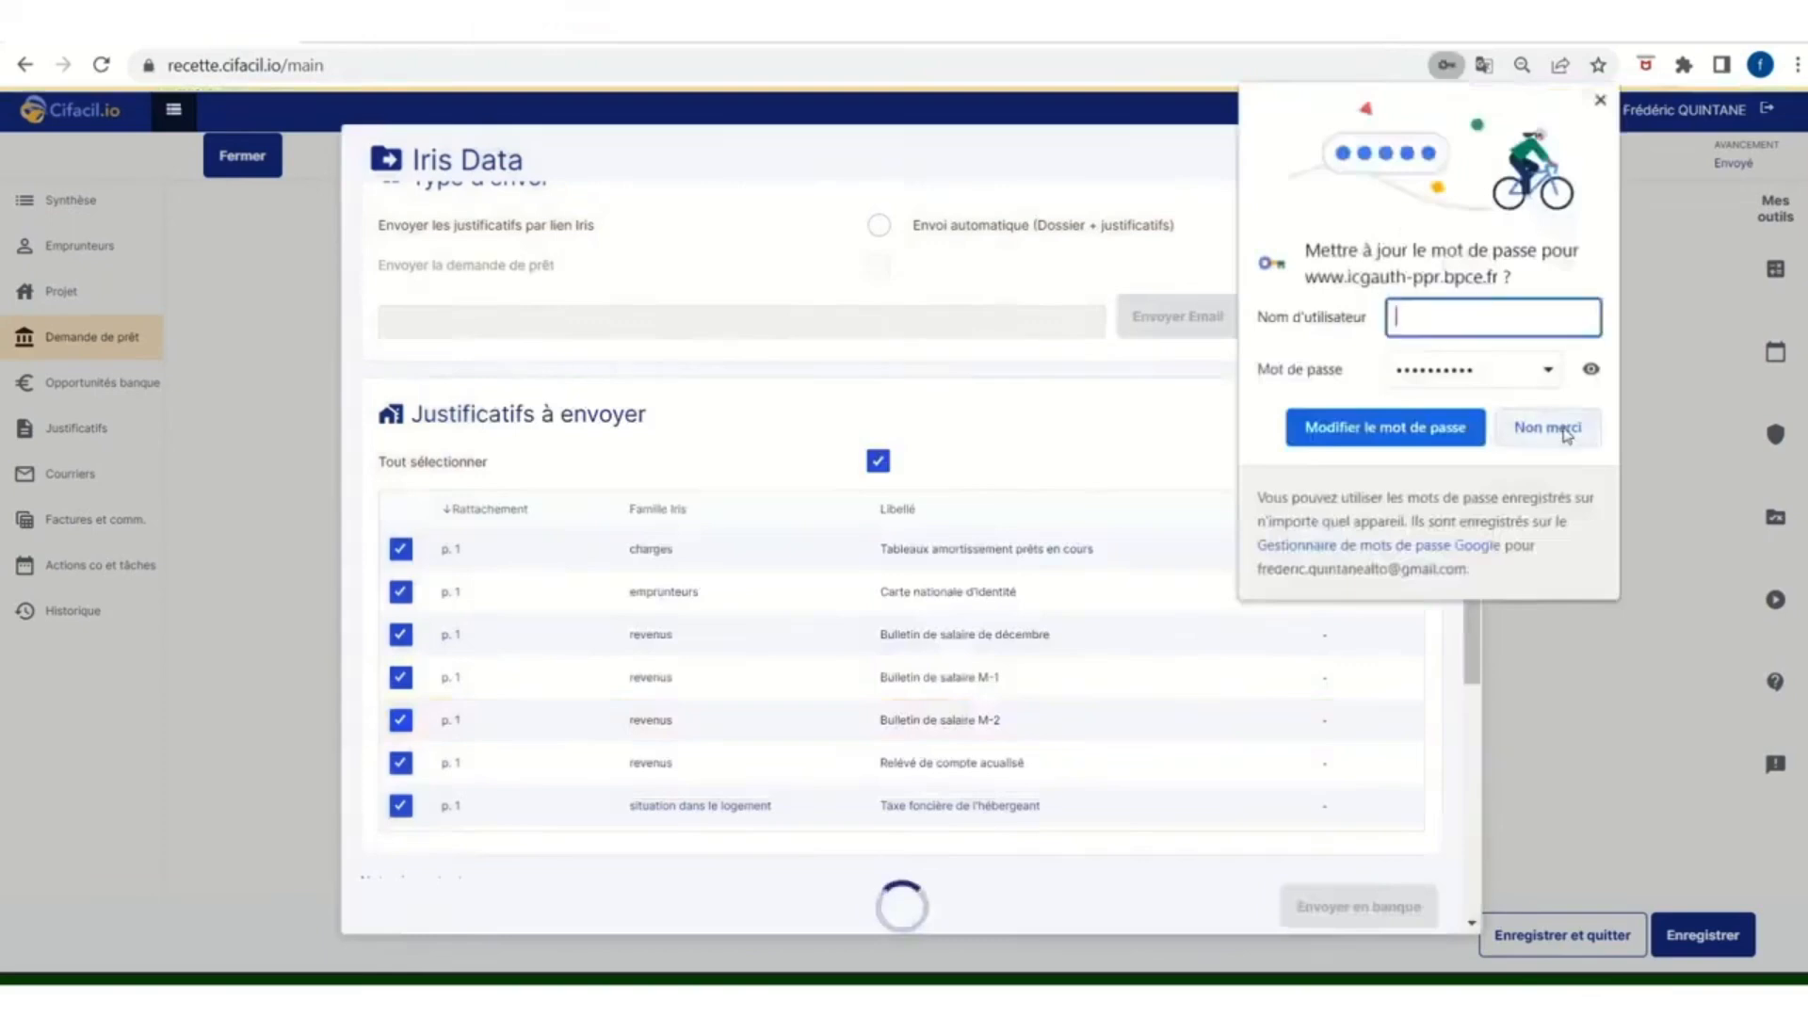
- Decline the browser's offer to update the saved password, and review the document statuses and transmission details in the Iris Data window
left_click(1569, 427)
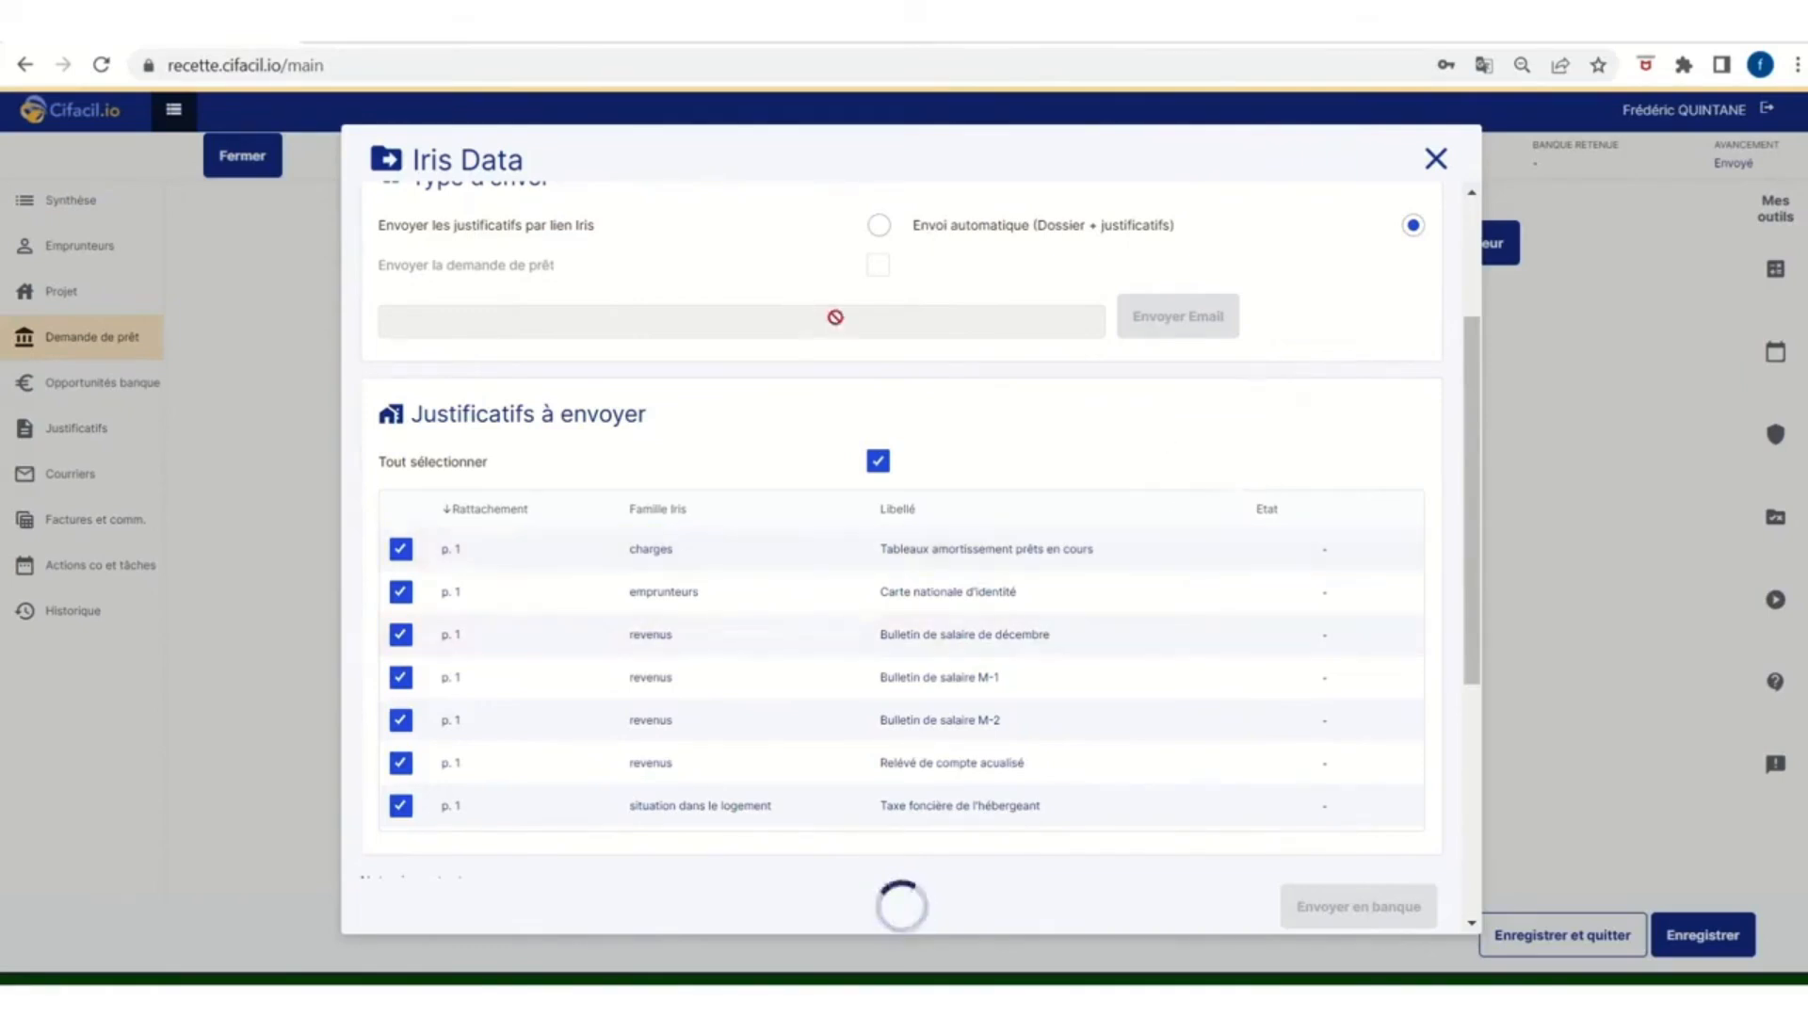
scroll(836, 318, "up", 3)
scroll(836, 317, "down", 3)
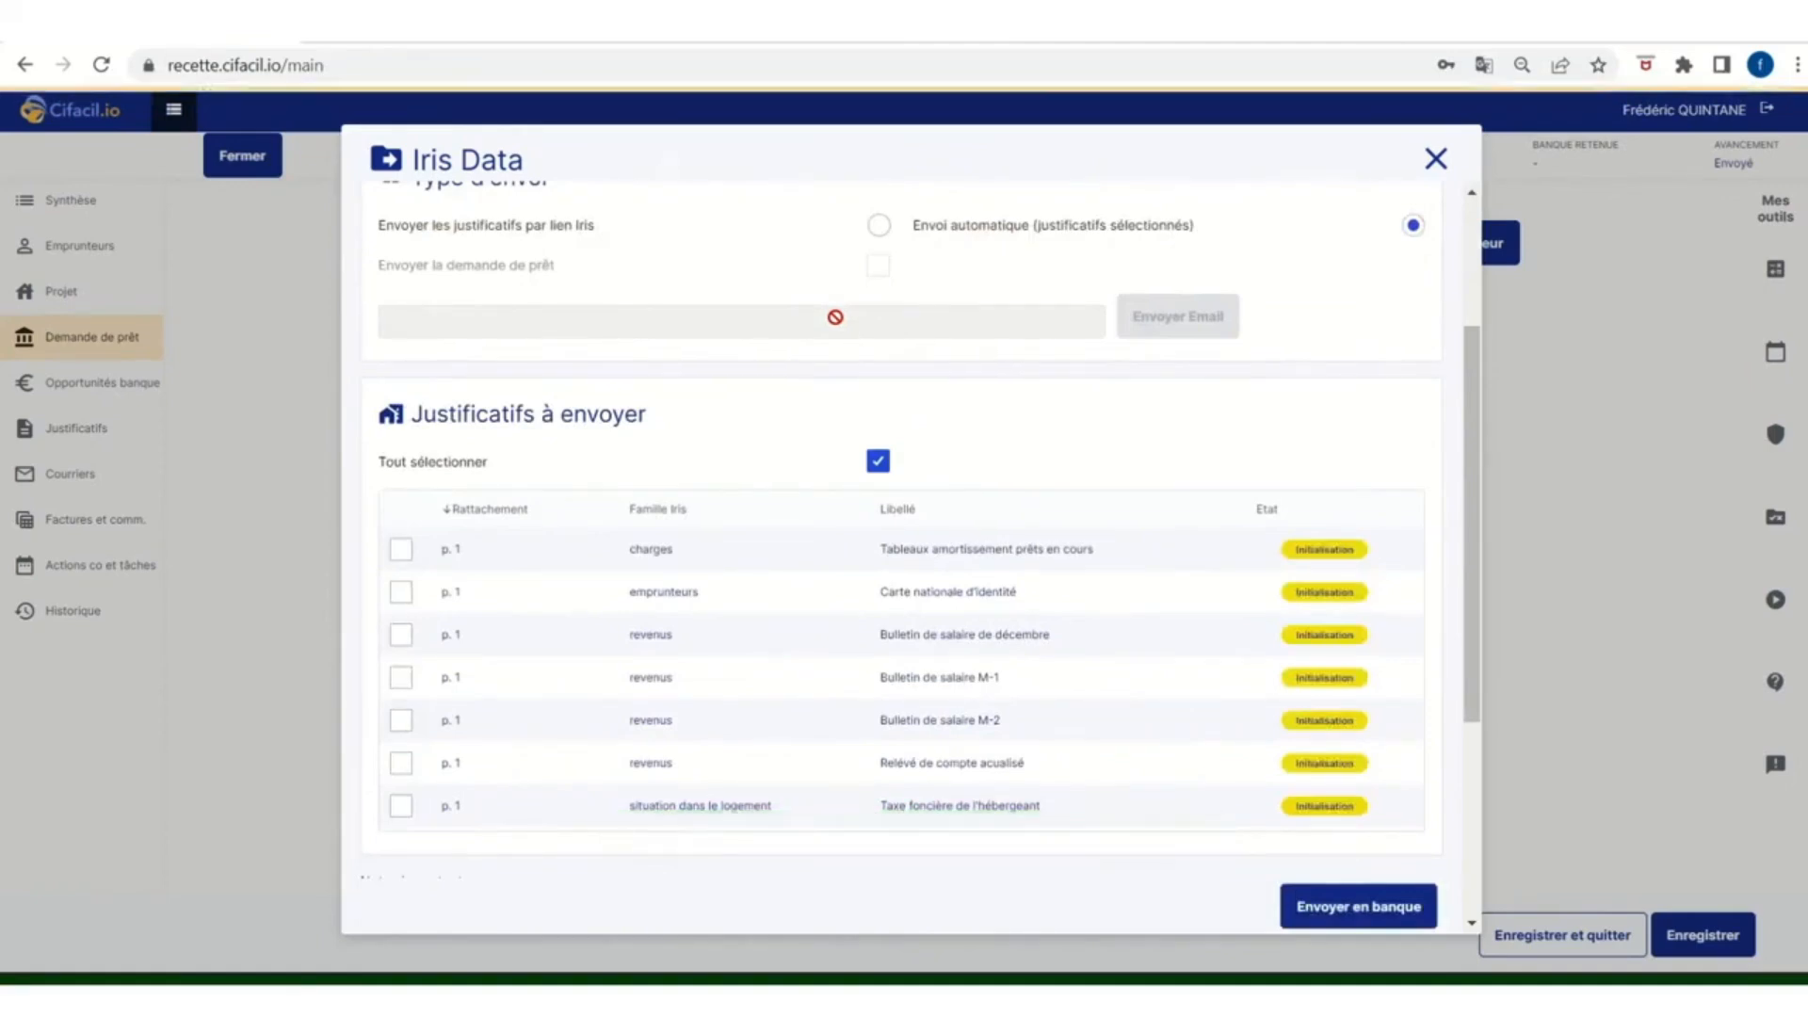
scroll(1245, 376, "down", 4)
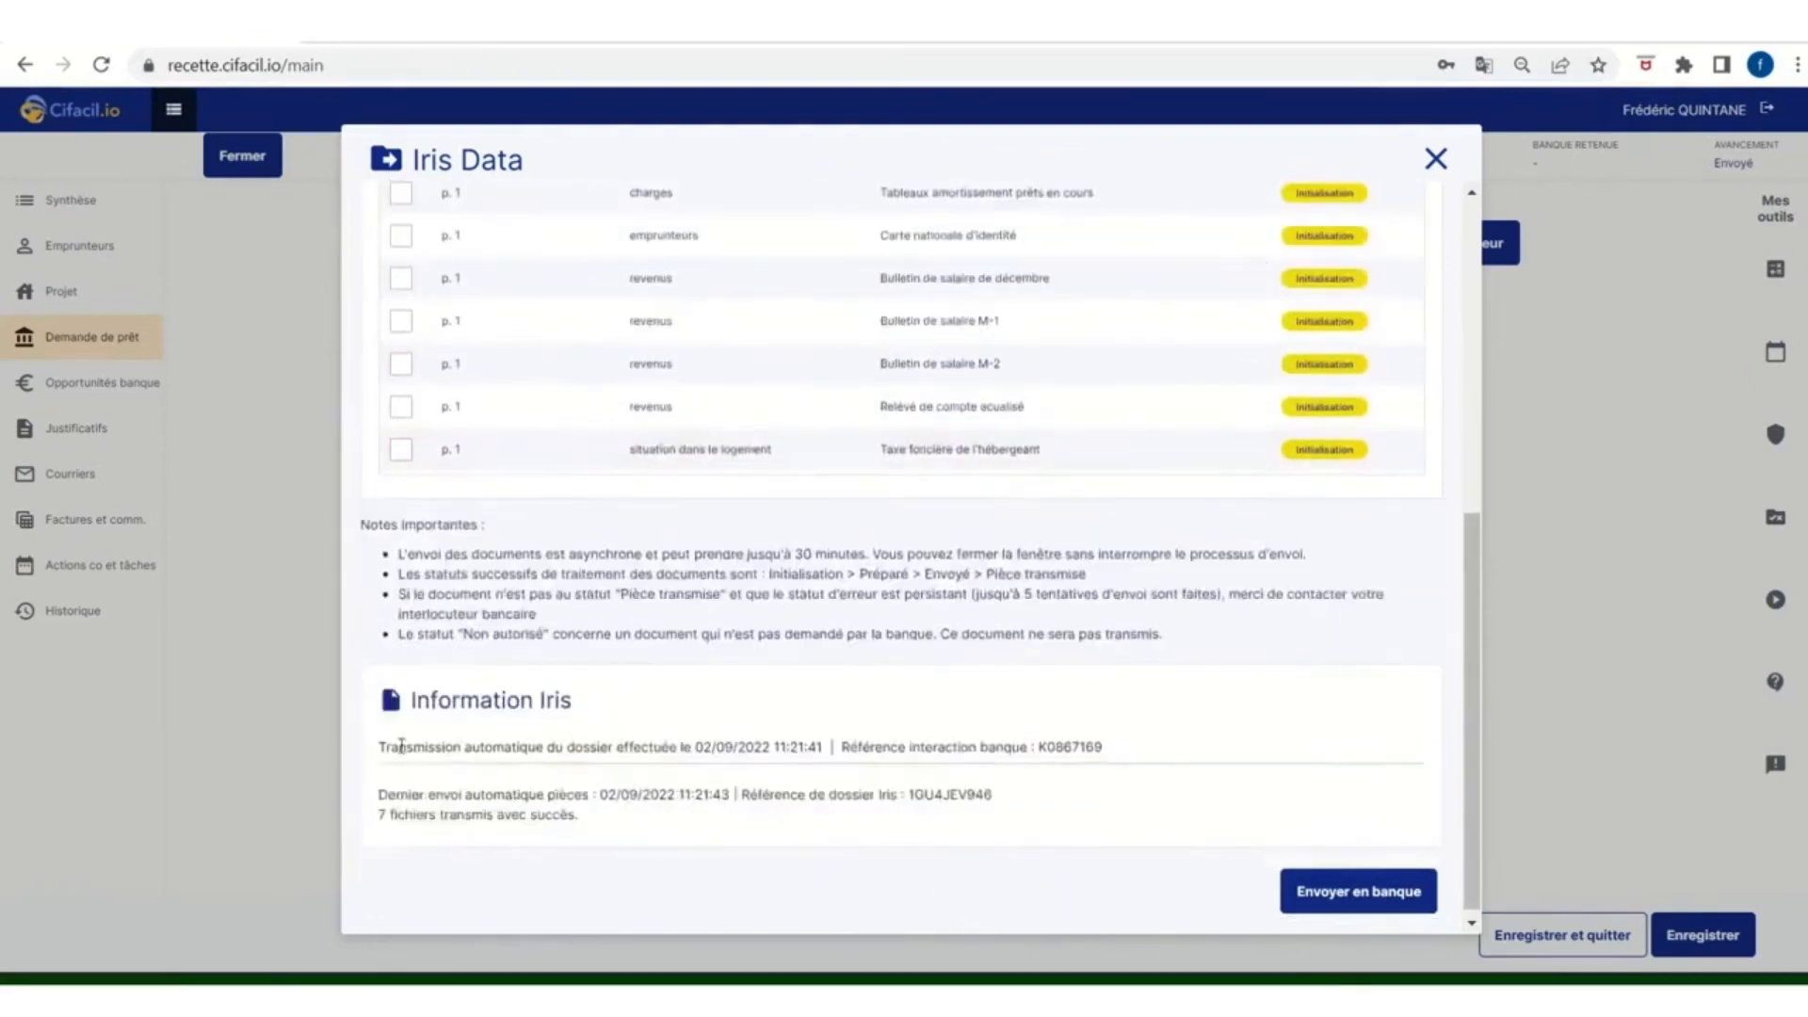
left_click_drag(380, 747, 1147, 748)
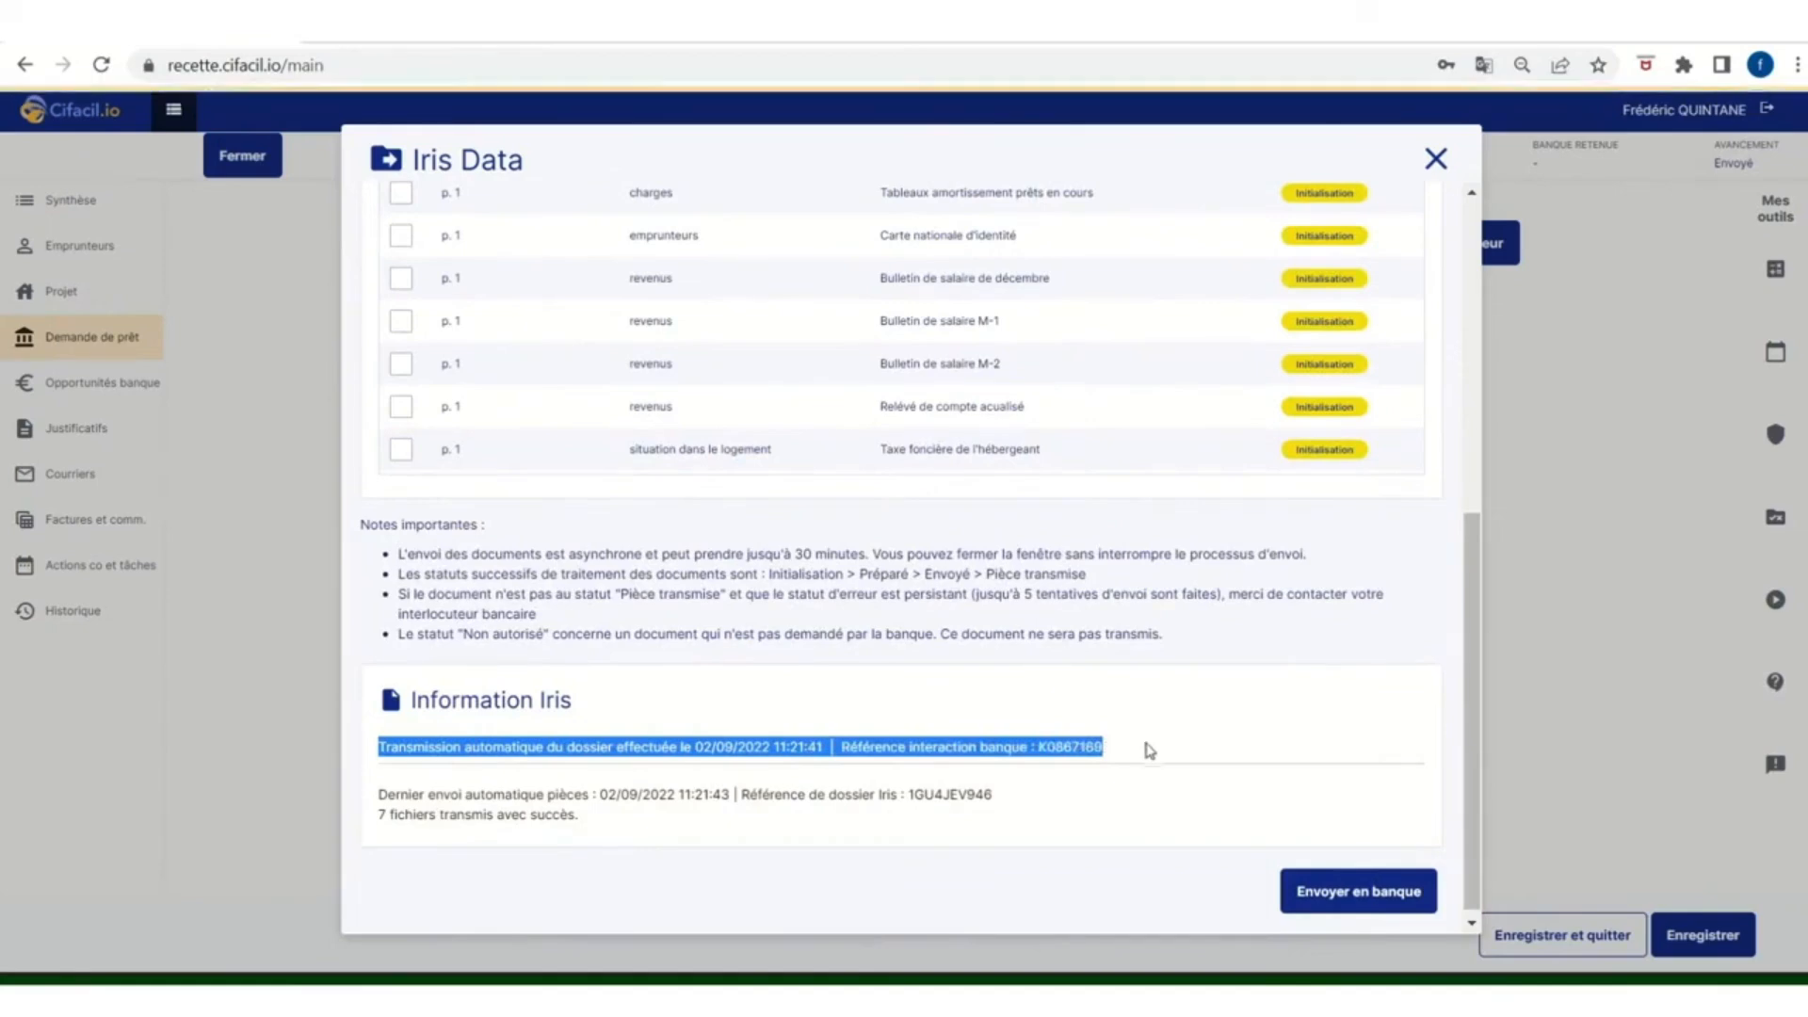
left_click(1147, 748)
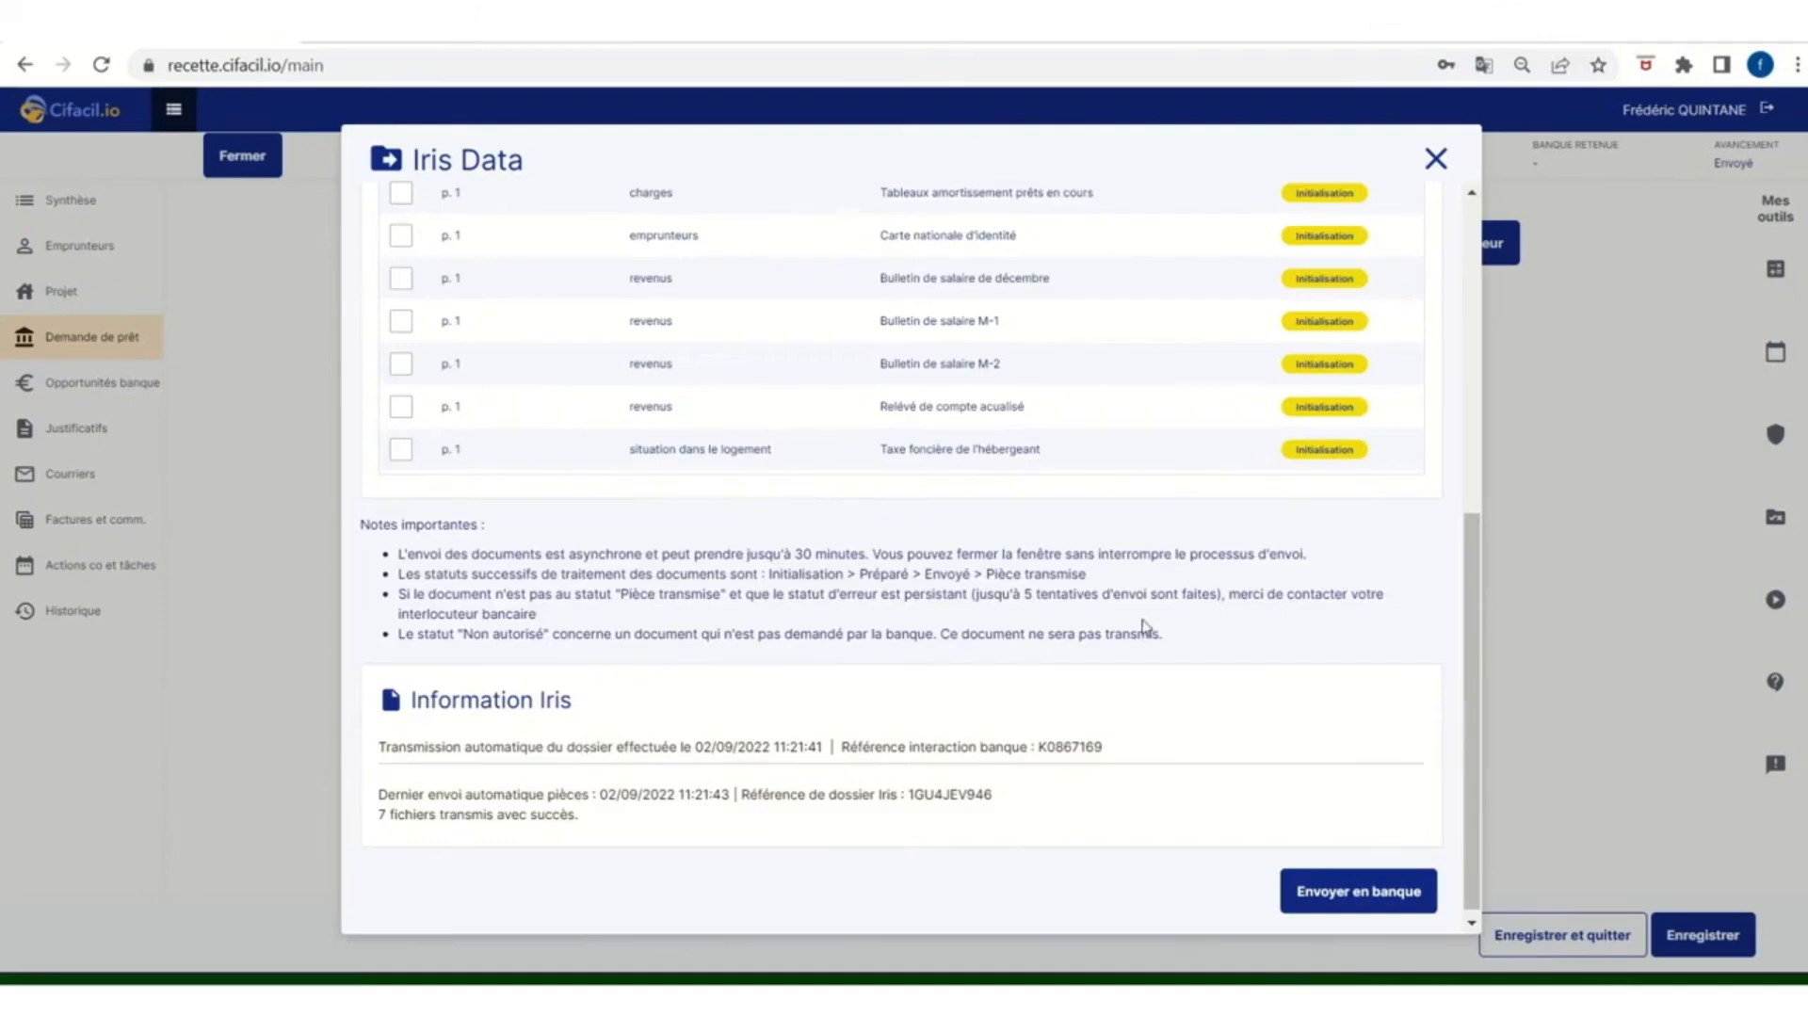
- Examine the important notes on the successive processing statuses of the documents sent through Iris Data
scroll(1142, 625, "up", 2)
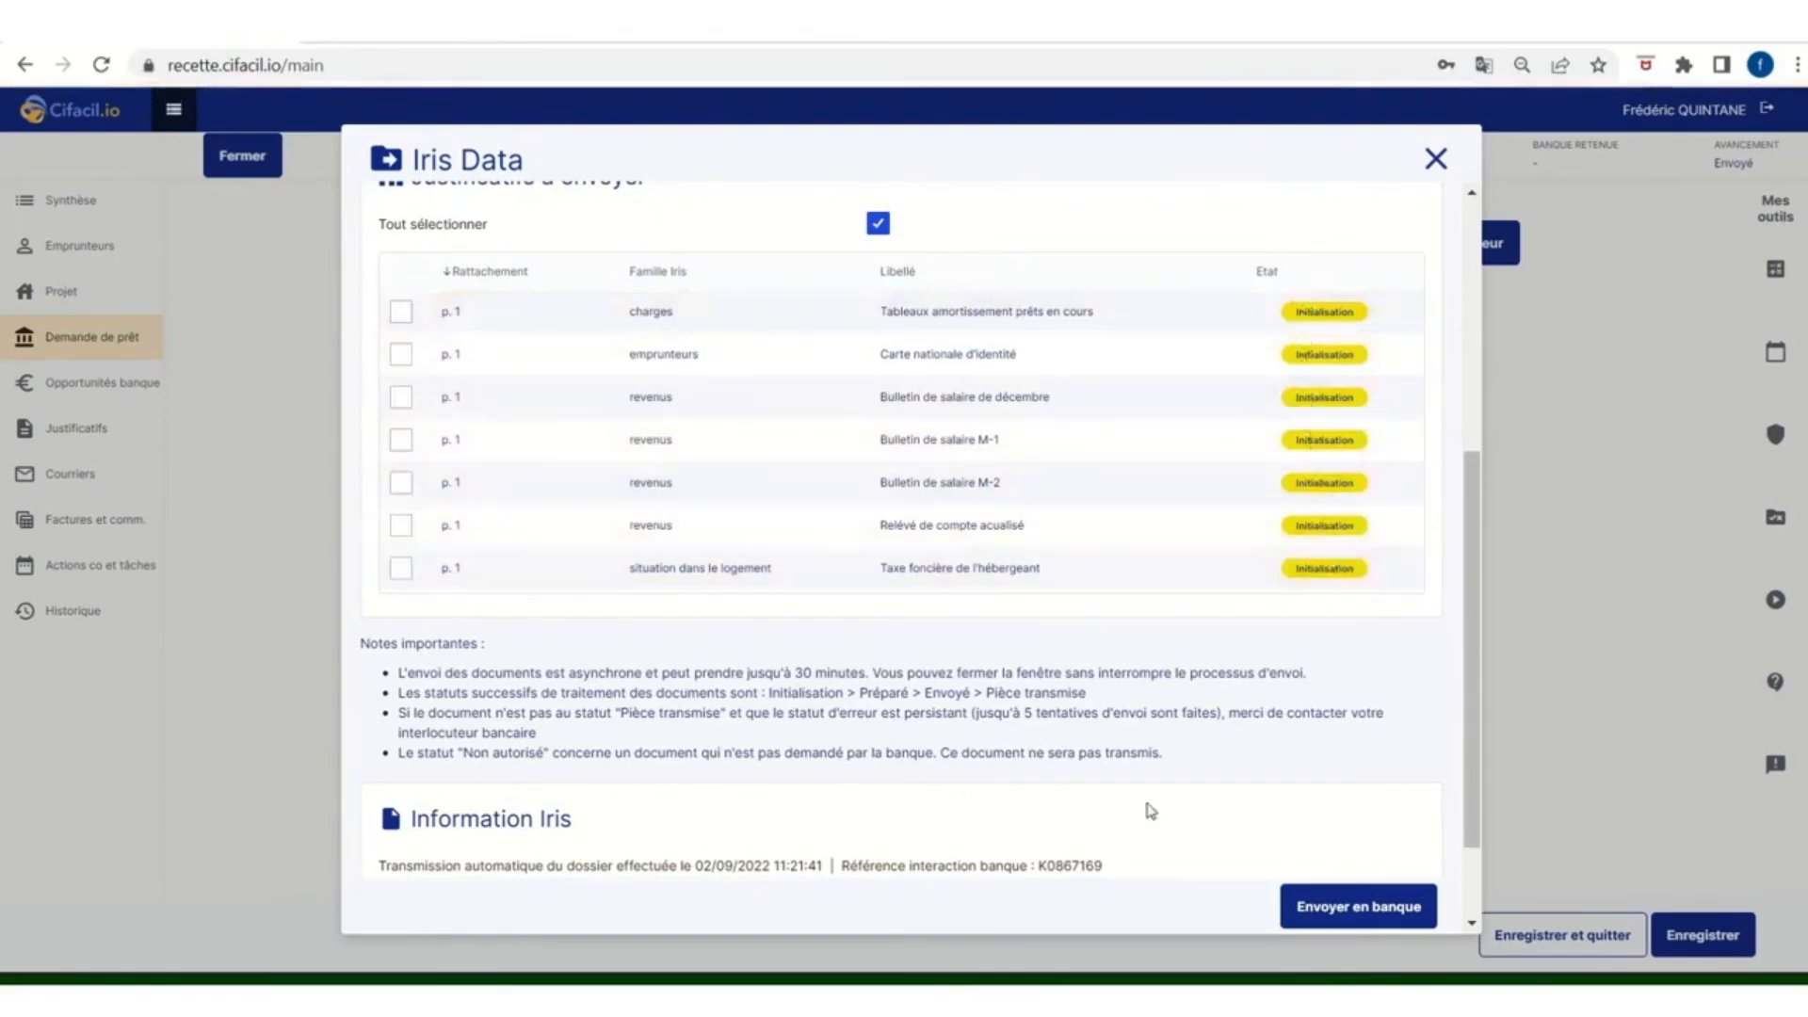
left_click_drag(469, 693, 703, 701)
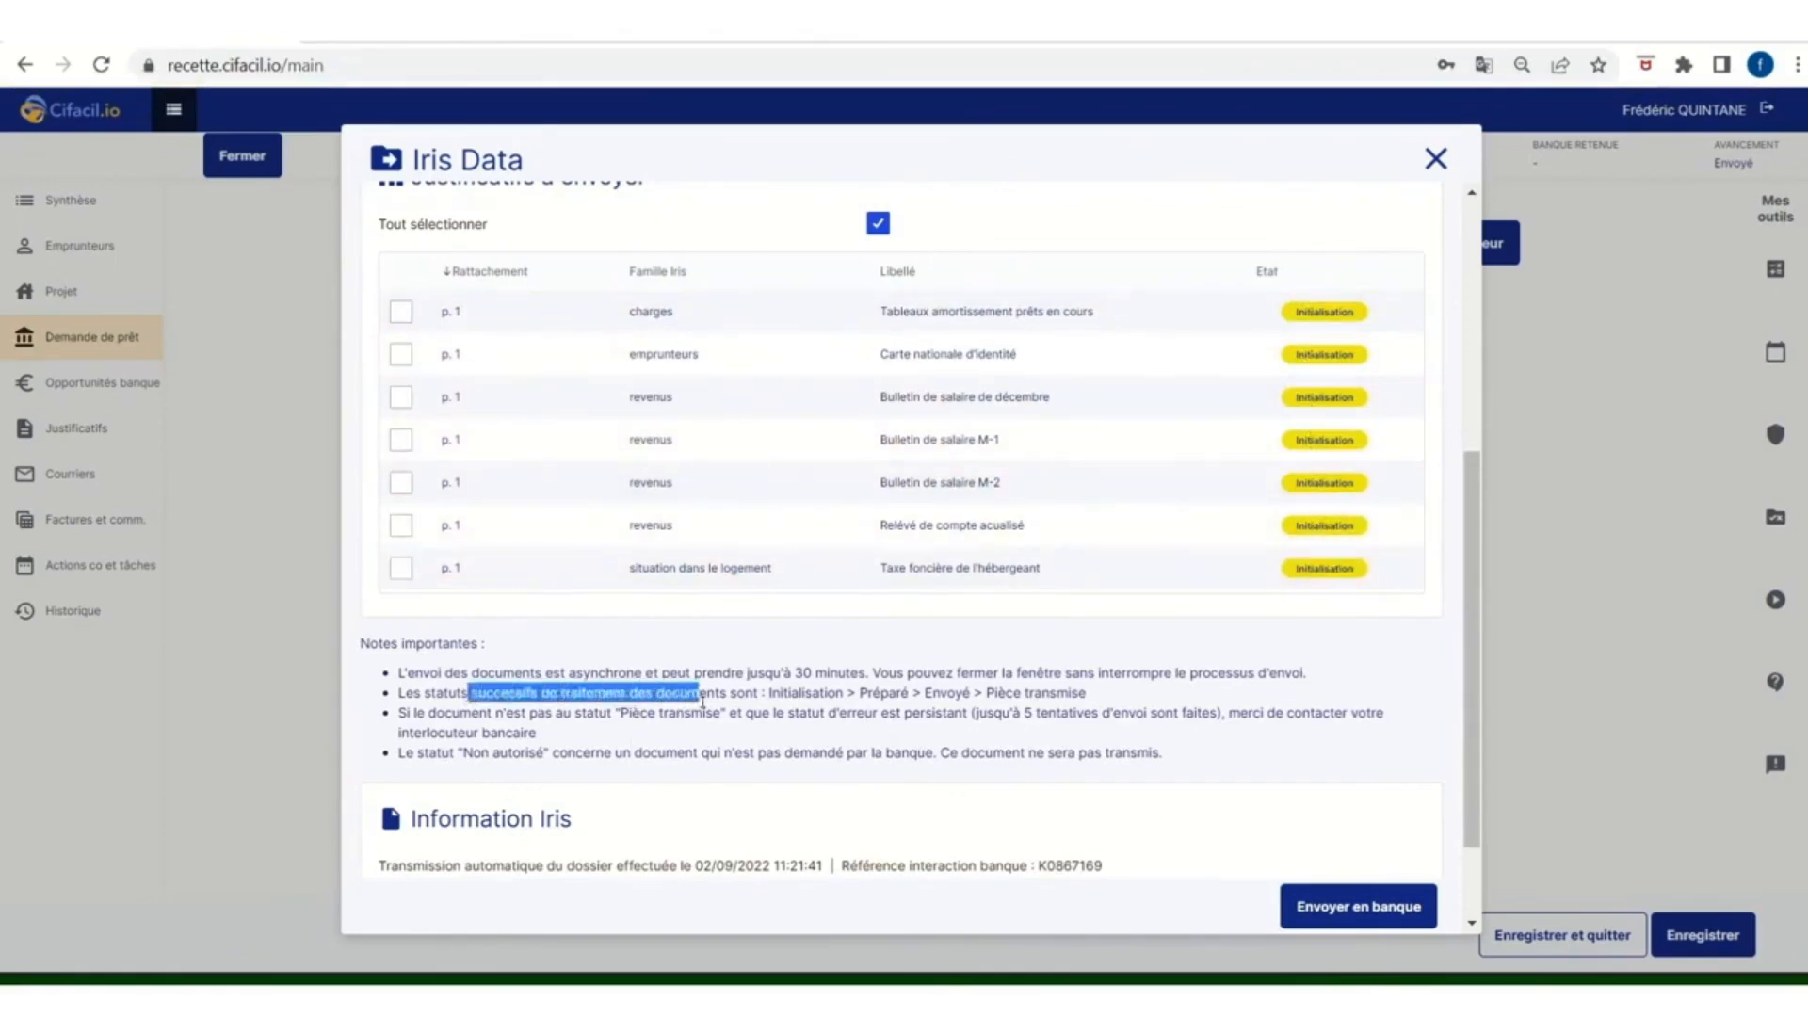
left_click(785, 702)
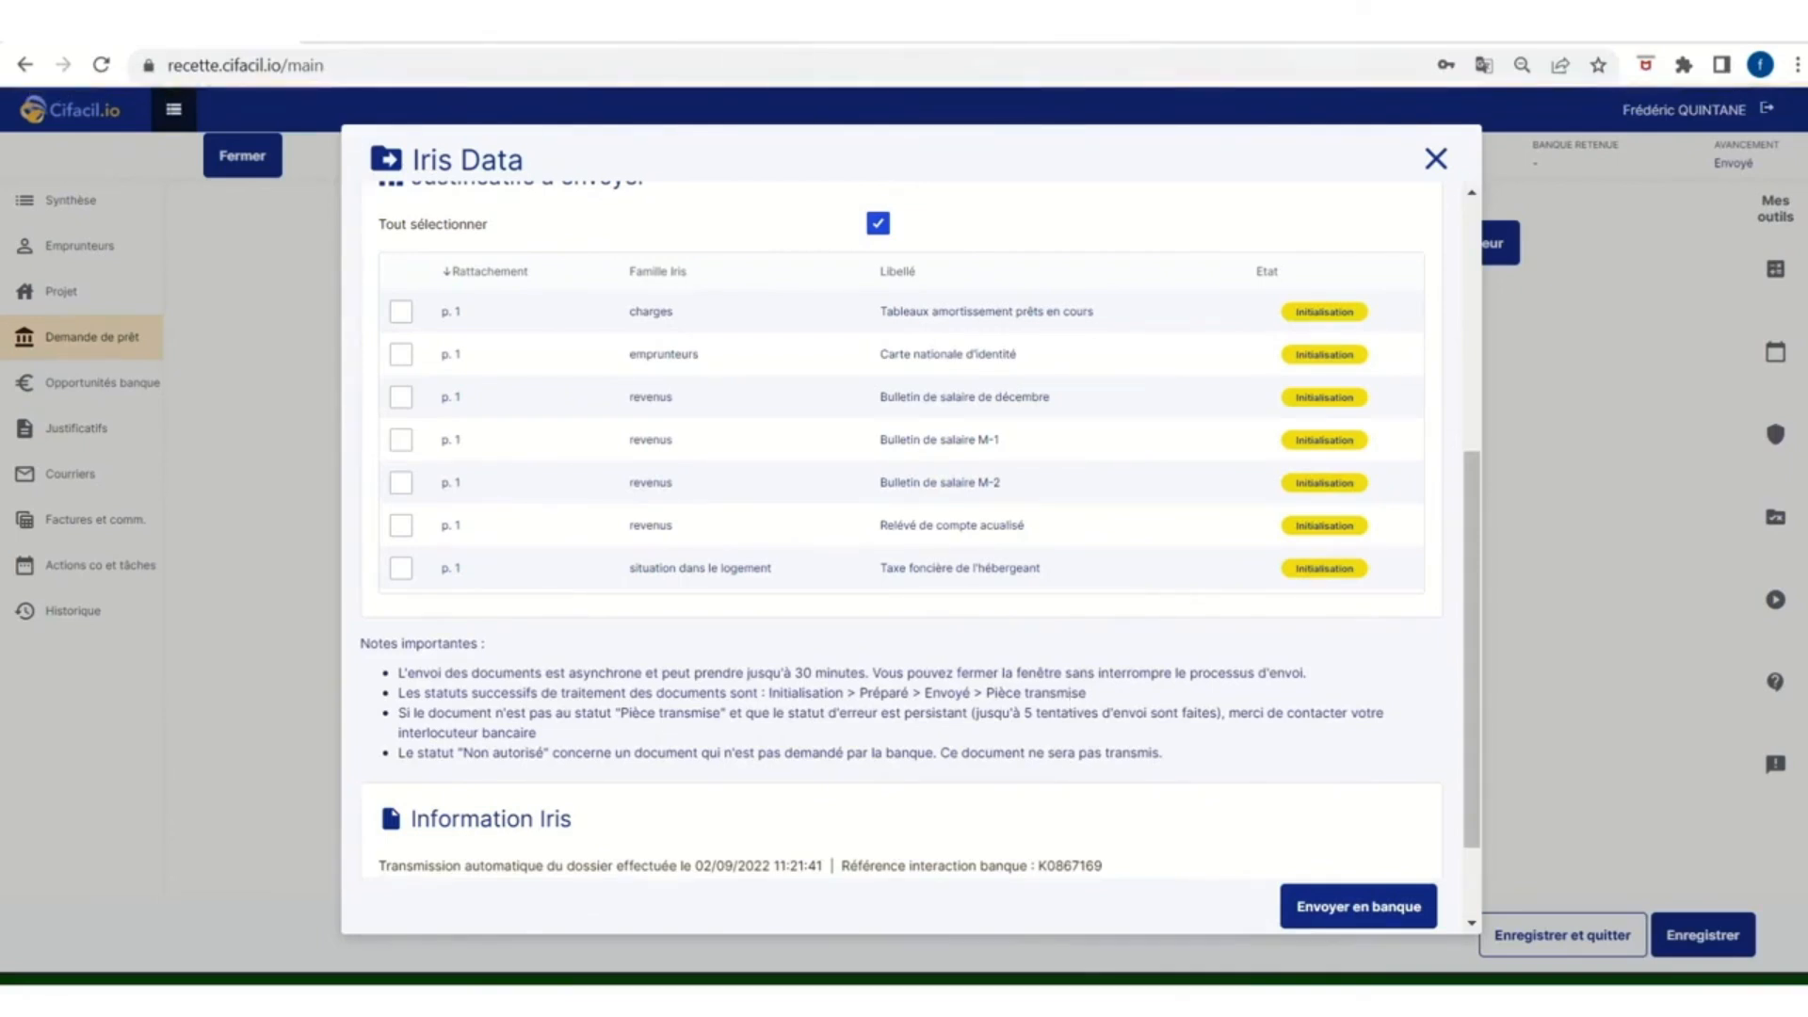
- View the Caisse d'Epargne pre-analysis email in the mail program, and the list of ALTO INFORMATIQUE dossiers on the Connect Immo site
left_click_drag(2, 377, 834, 286)
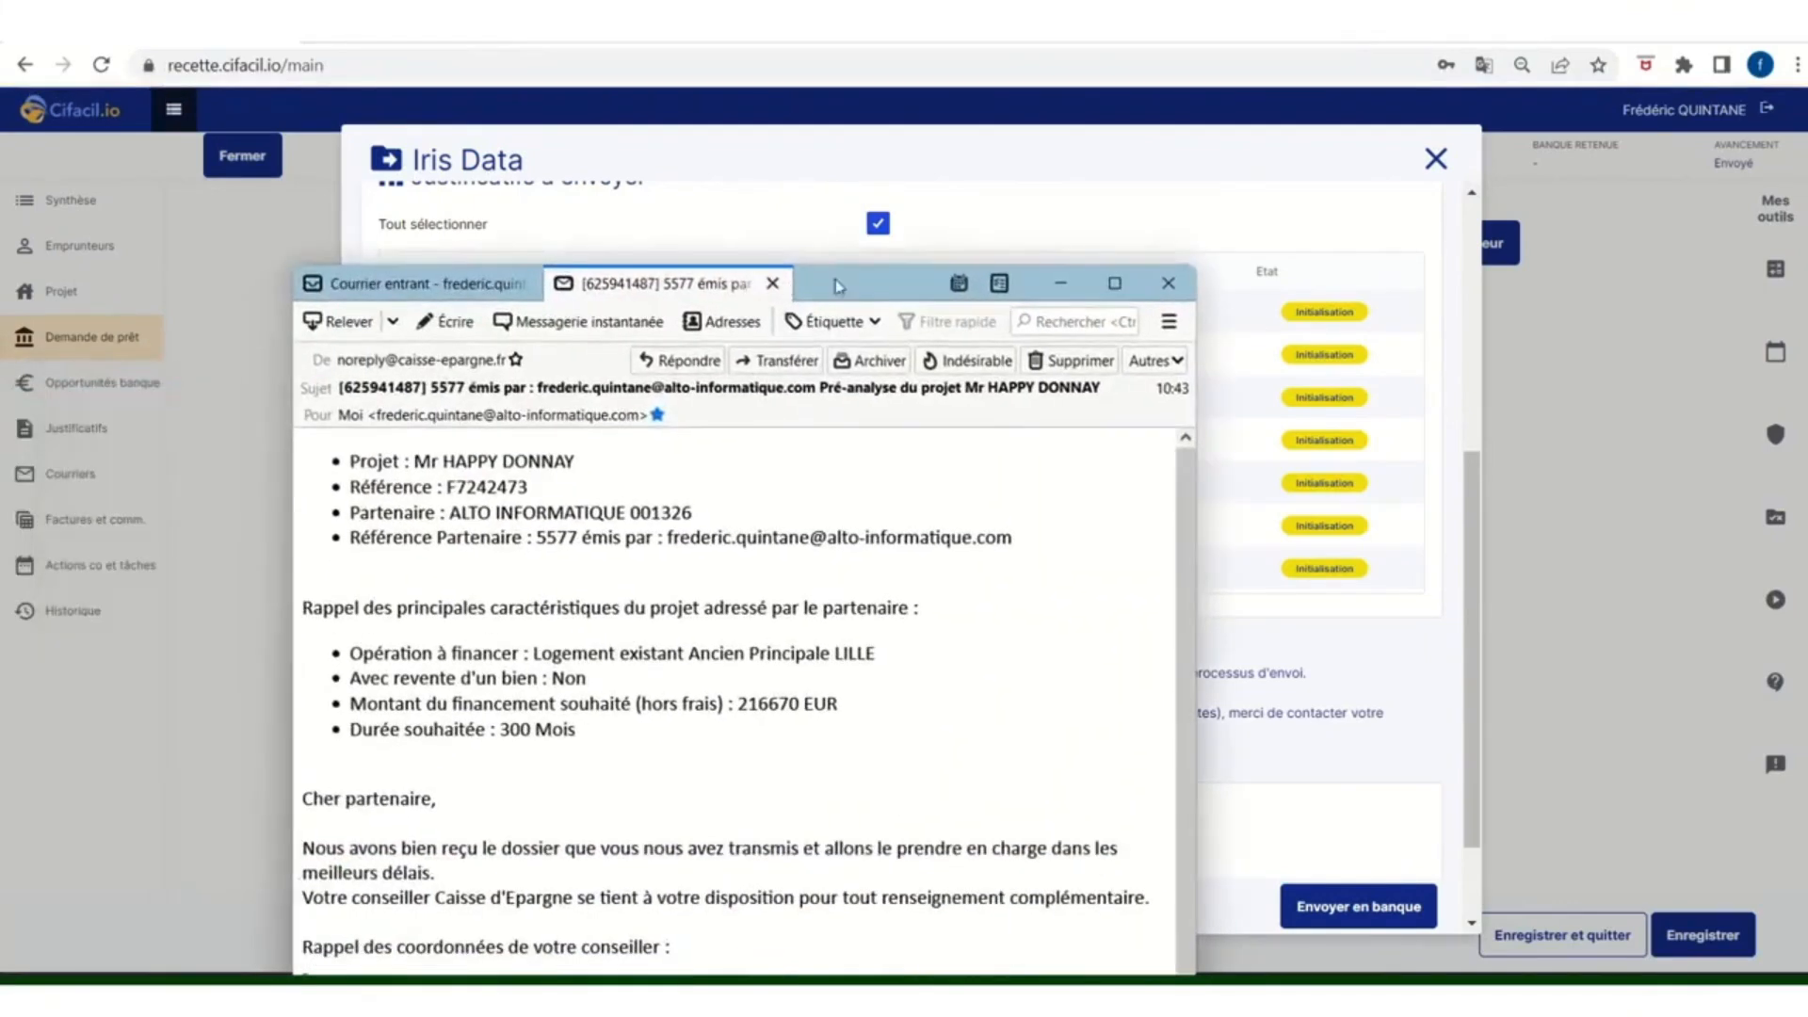
left_click(1114, 282)
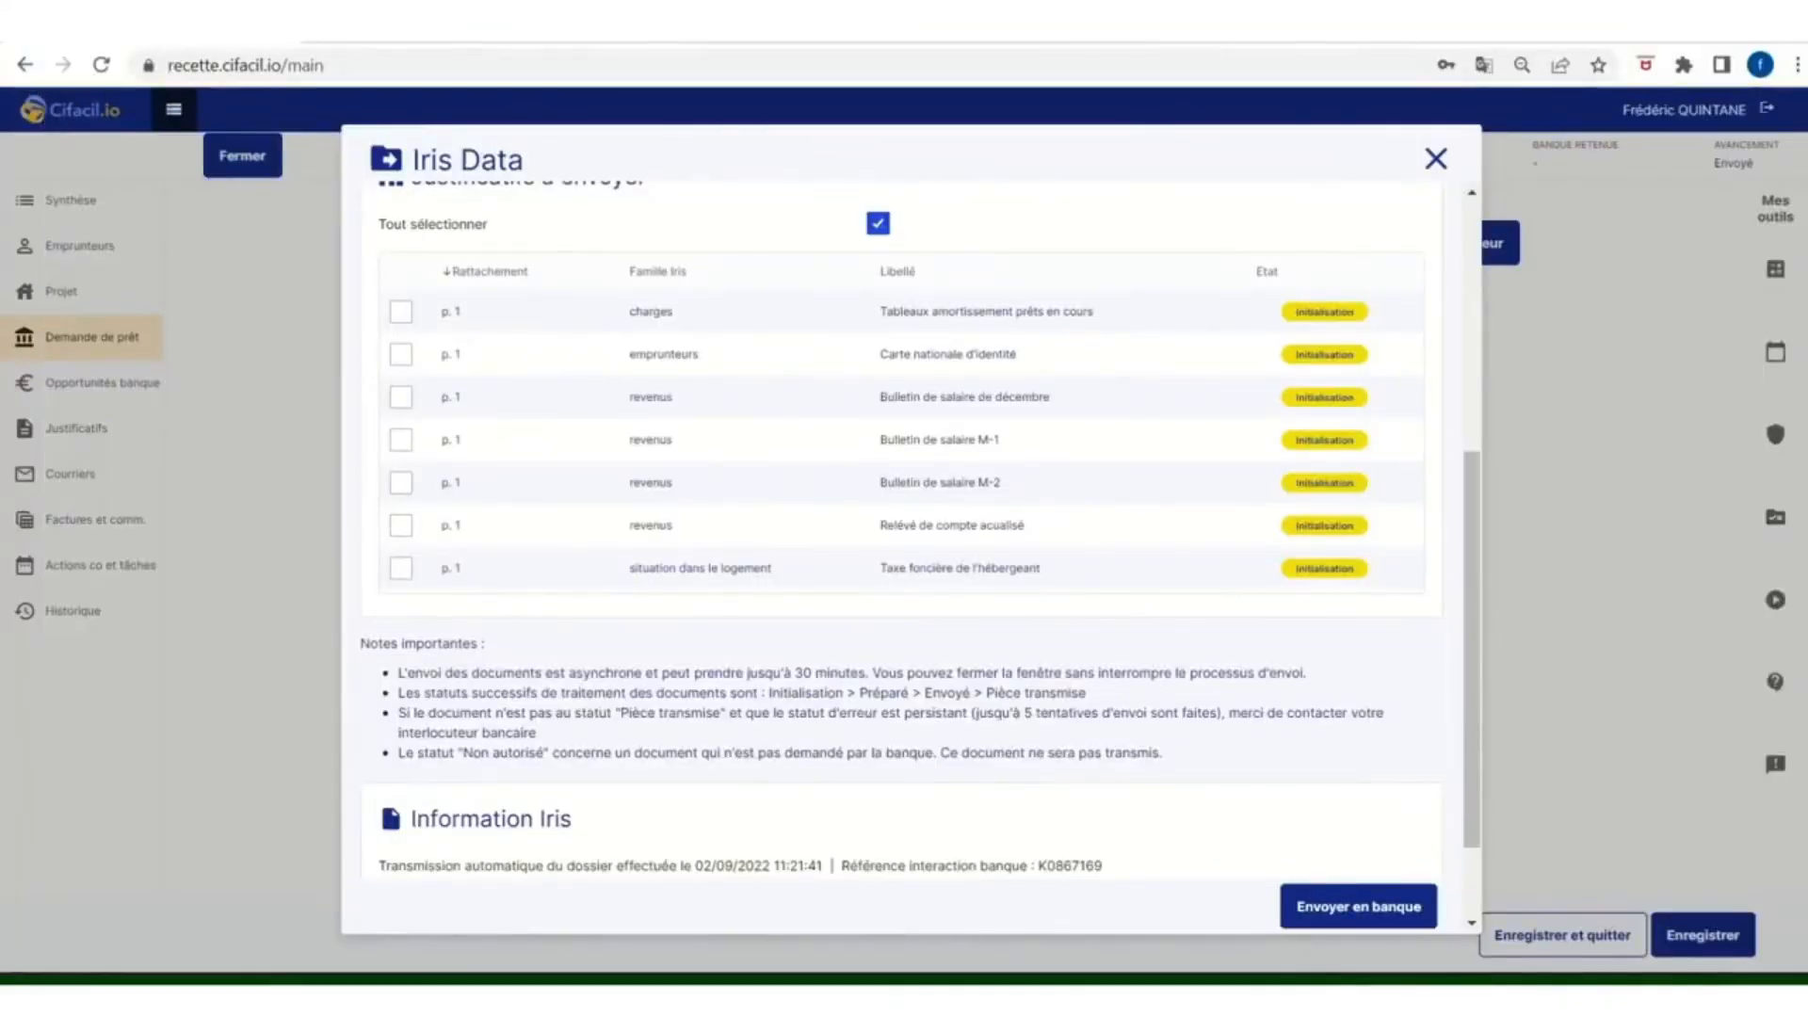
left_click_drag(0, 513, 1031, 253)
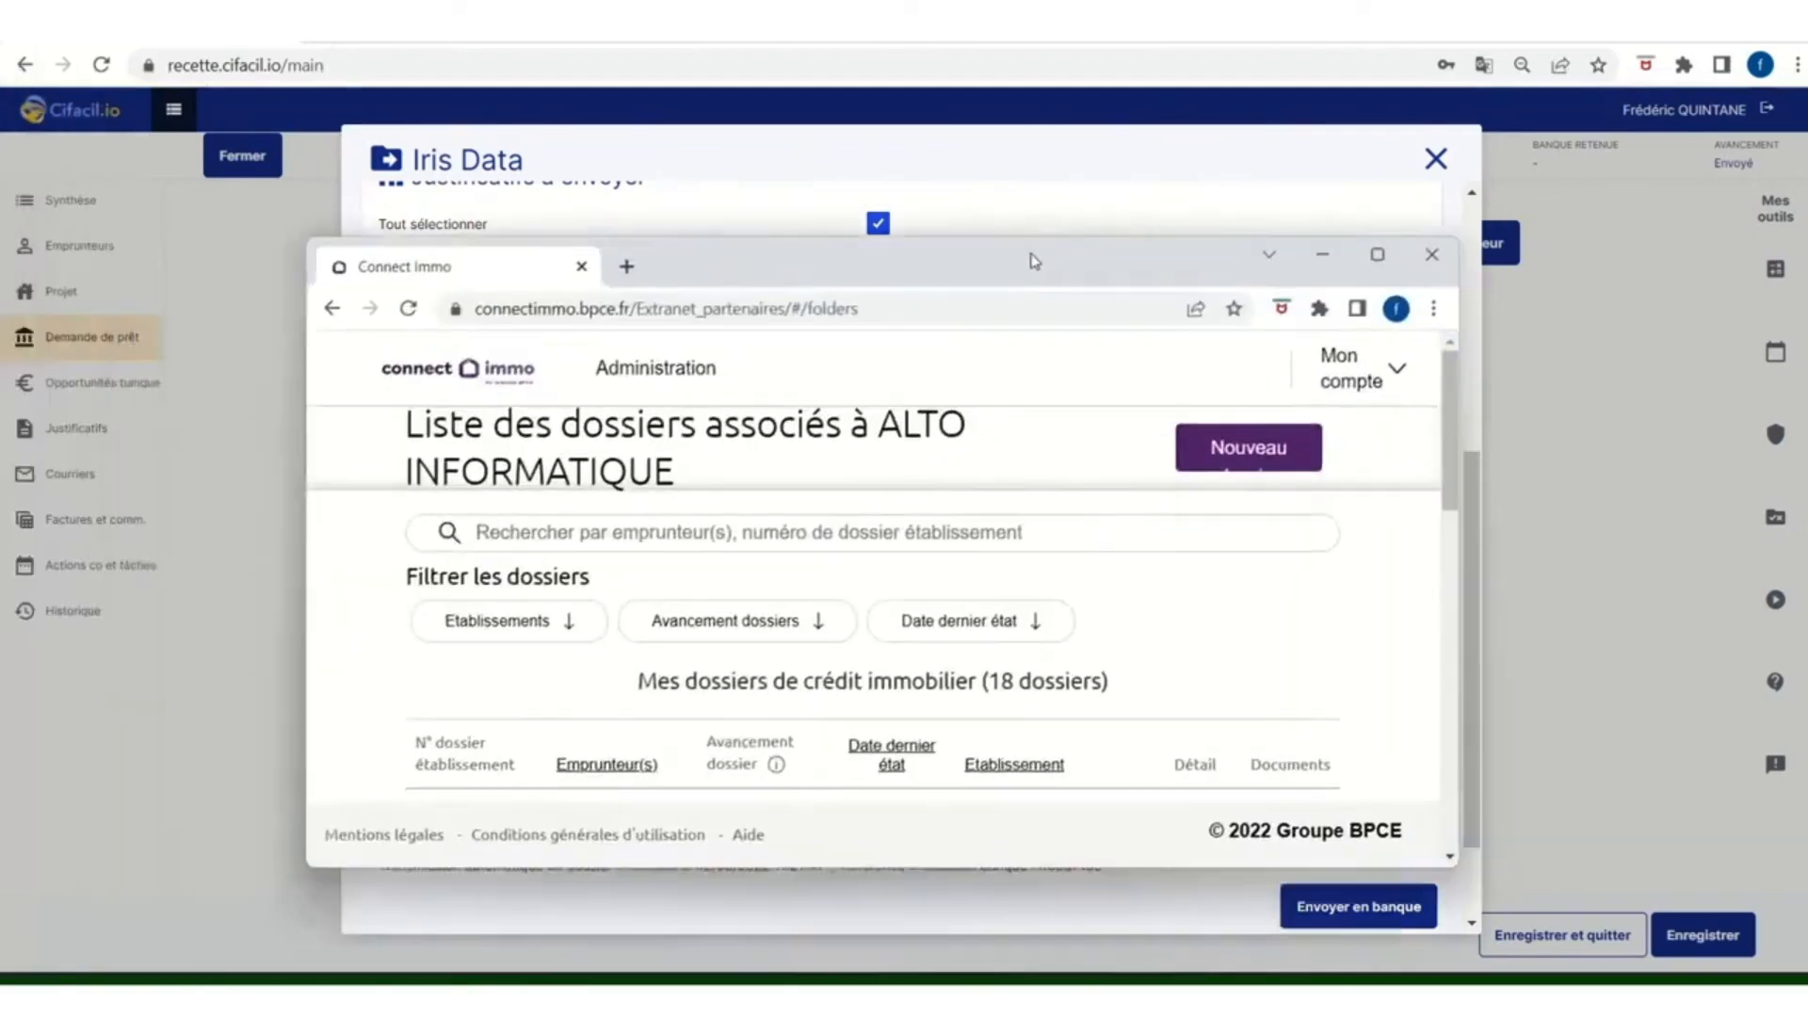
left_click(1378, 256)
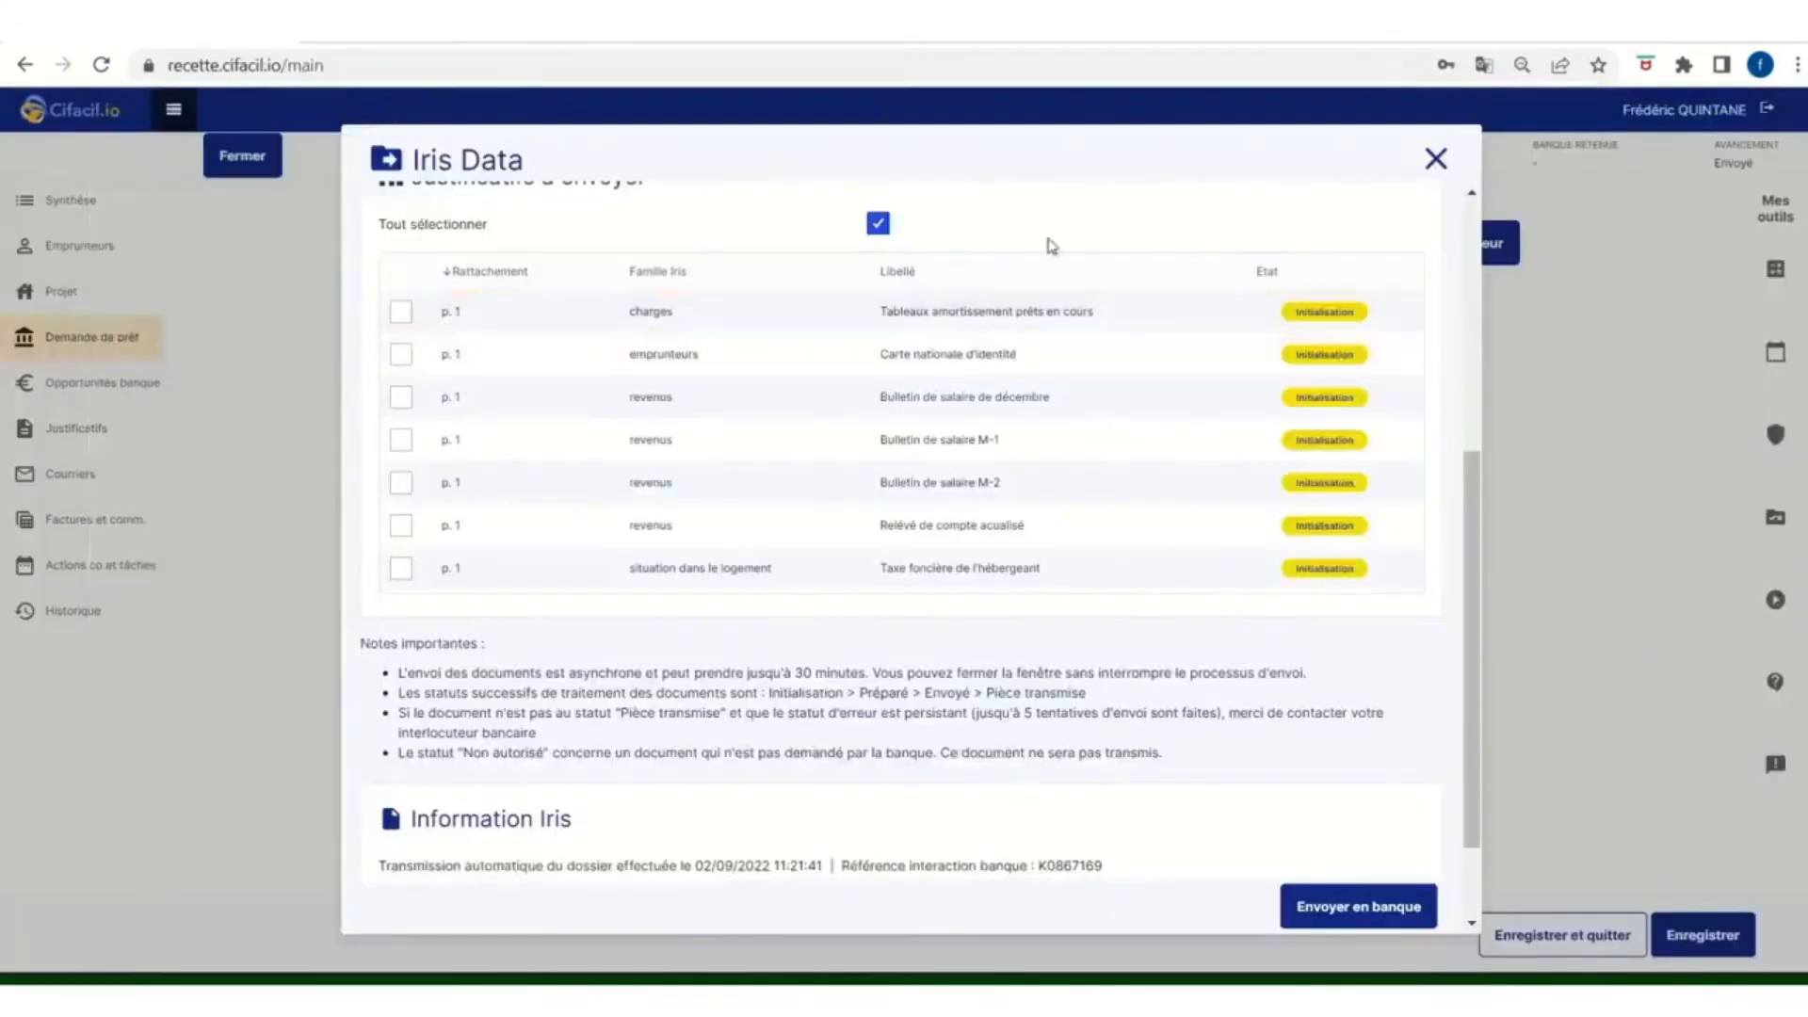
- Close the Iris Data window and return to the dossier's loan requests
left_click(1437, 160)
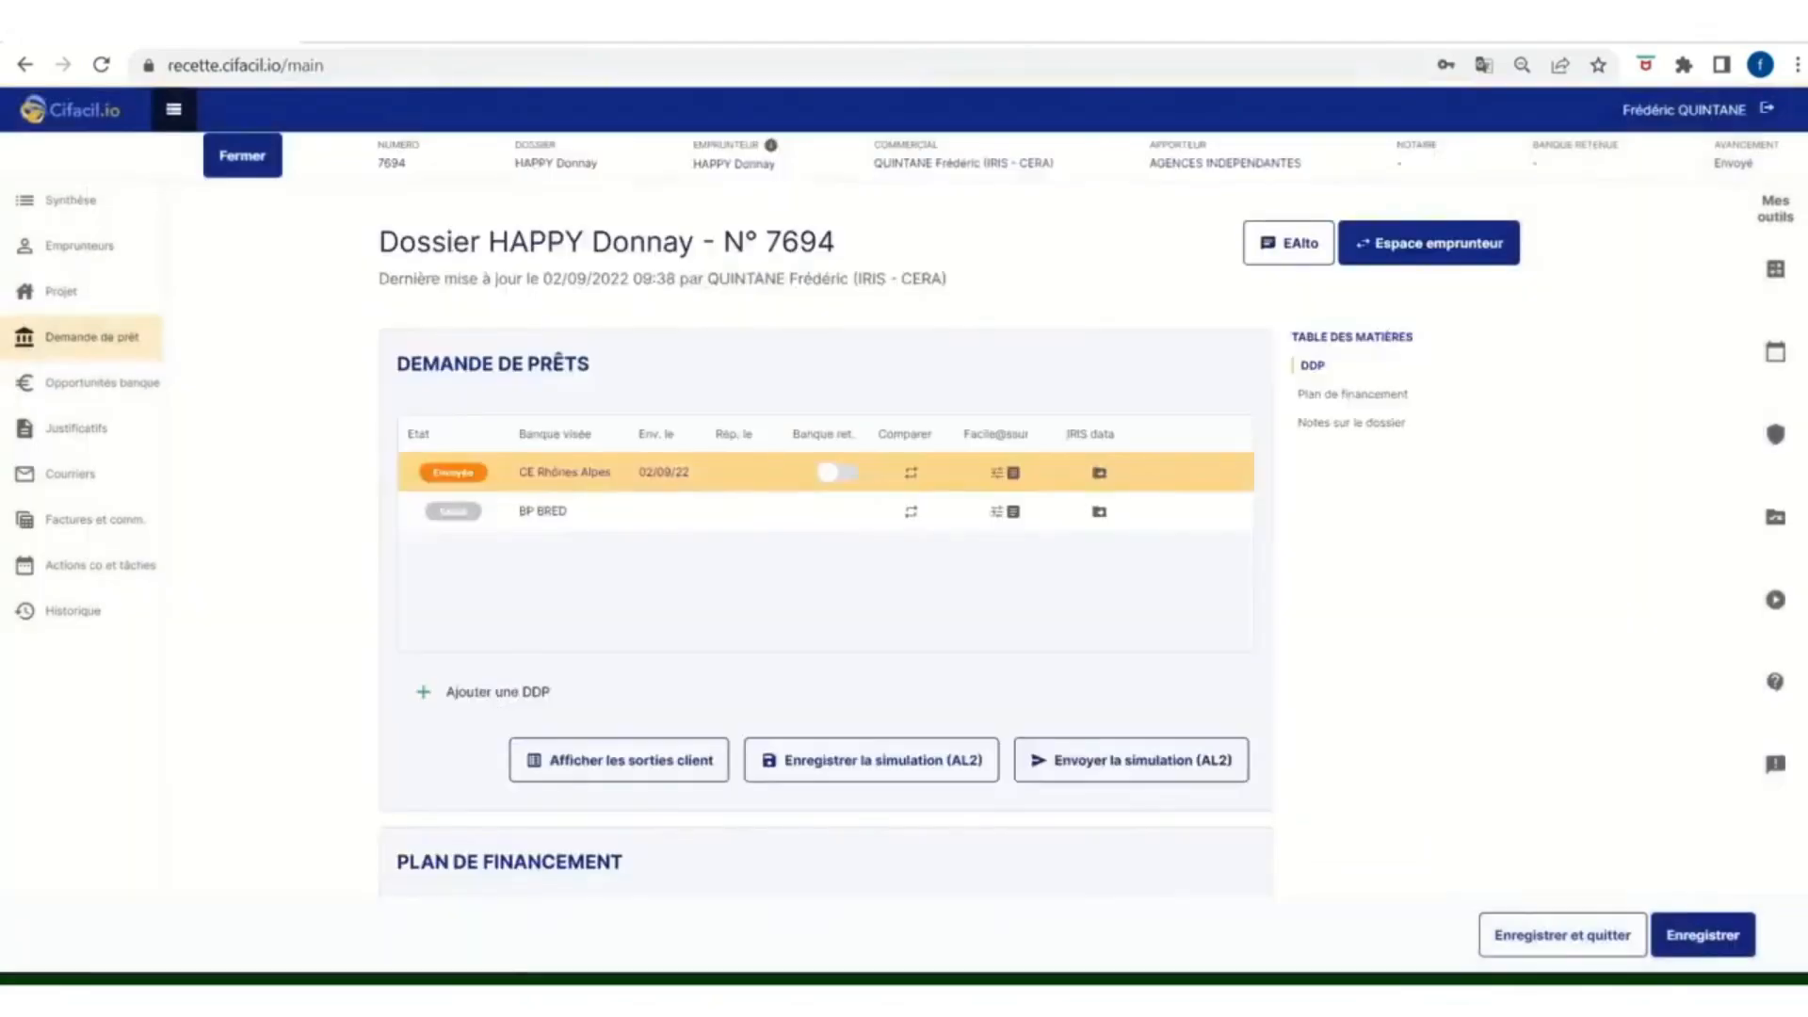
mouse_move(763, 57)
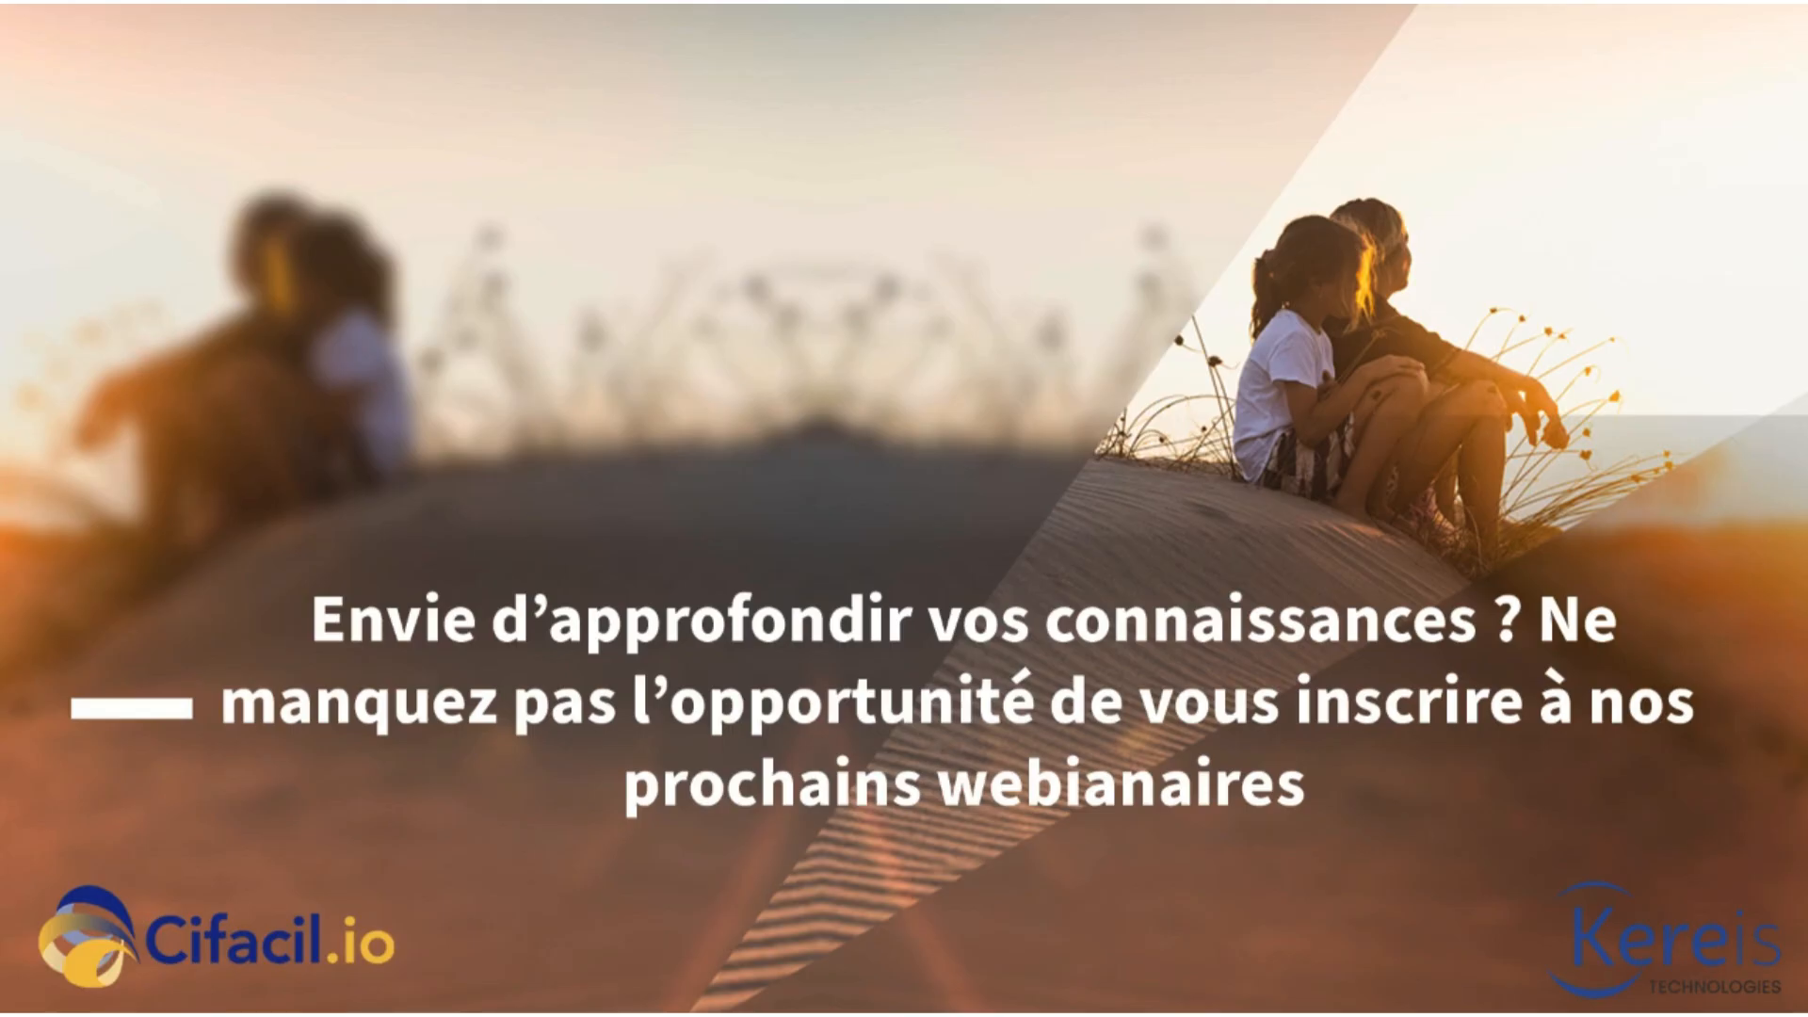